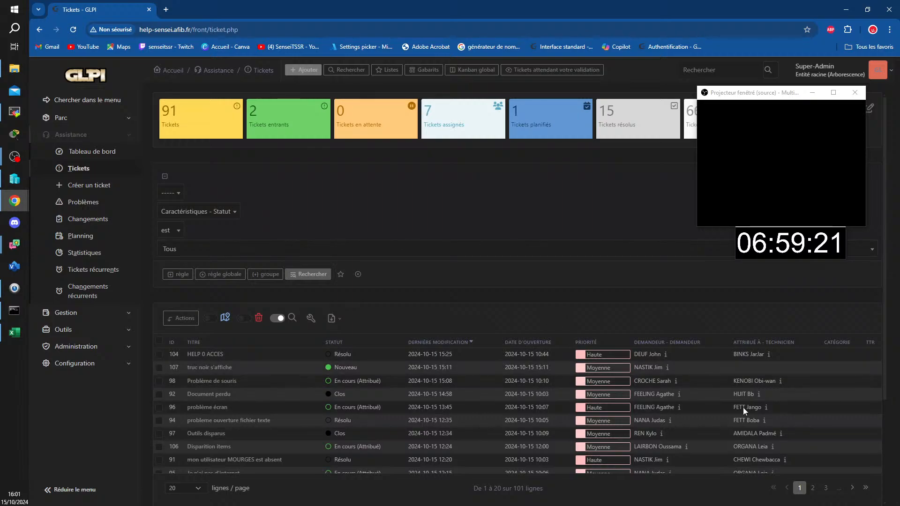
- Open the "problème écran" ticket (96) from the GLPI ticket list and read the requester's description
{"action": "scroll", "coordinate": [728, 387], "scroll_direction": "down", "scroll_amount": 3}
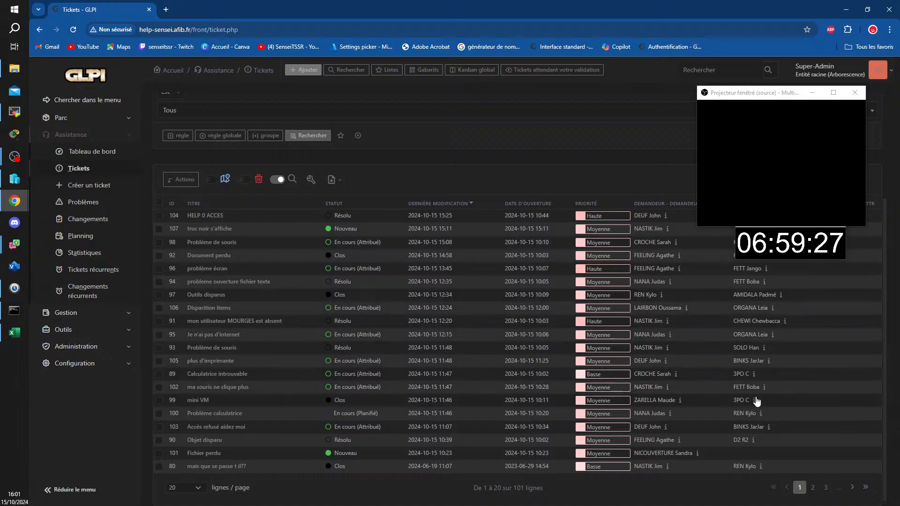
{"action": "scroll", "coordinate": [771, 384], "scroll_direction": "up", "scroll_amount": 1}
{"action": "scroll", "coordinate": [769, 384], "scroll_direction": "up", "scroll_amount": 2}
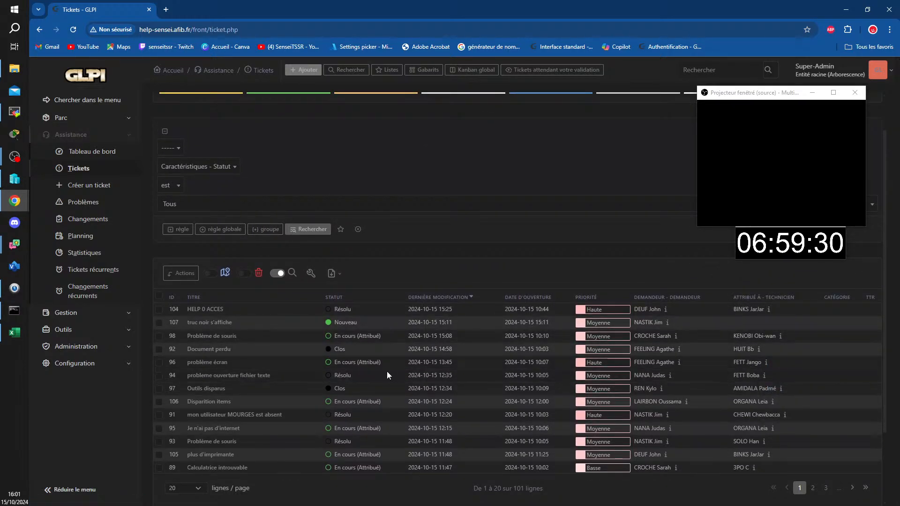
{"action": "left_click", "coordinate": [215, 364]}
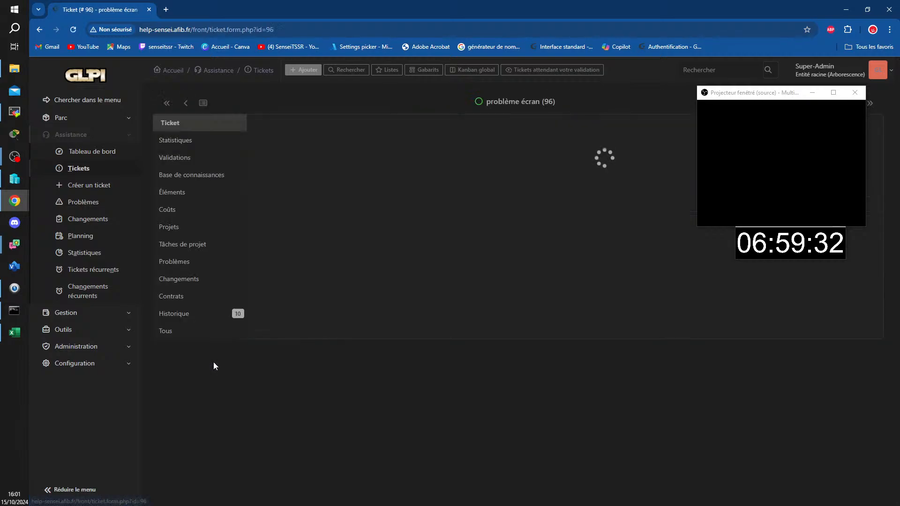
{"action": "scroll", "coordinate": [829, 370], "scroll_direction": "down", "scroll_amount": 2}
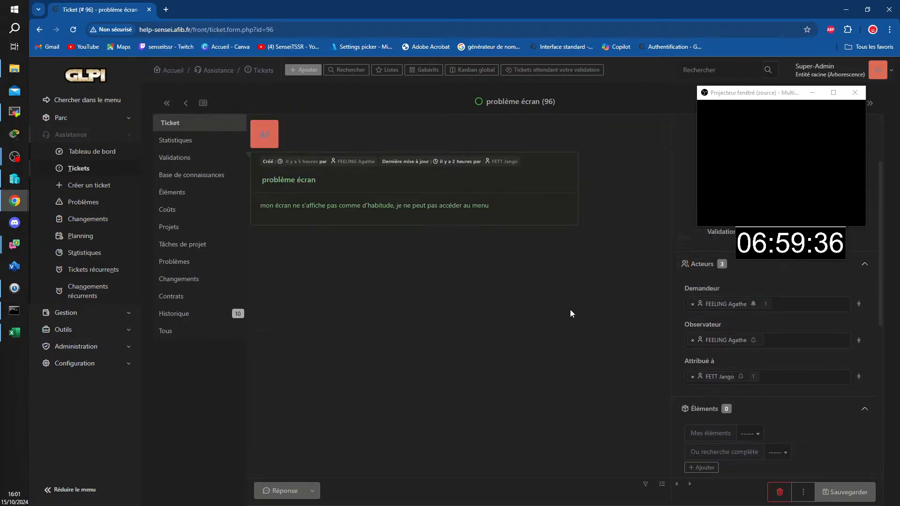
{"action": "left_click_drag", "start_coordinate": [293, 205], "coordinate": [511, 205]}
{"action": "left_click", "coordinate": [485, 309]}
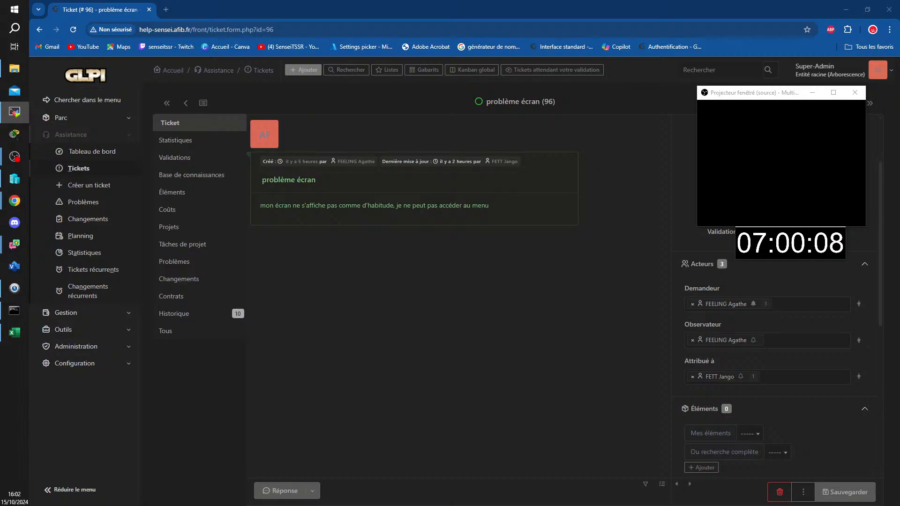
- Switch to the TightVNC remote session and open the "problème écran" ticket in its GLPI ticket list
{"action": "left_click_drag", "start_coordinate": [899, 253], "coordinate": [15, 7]}
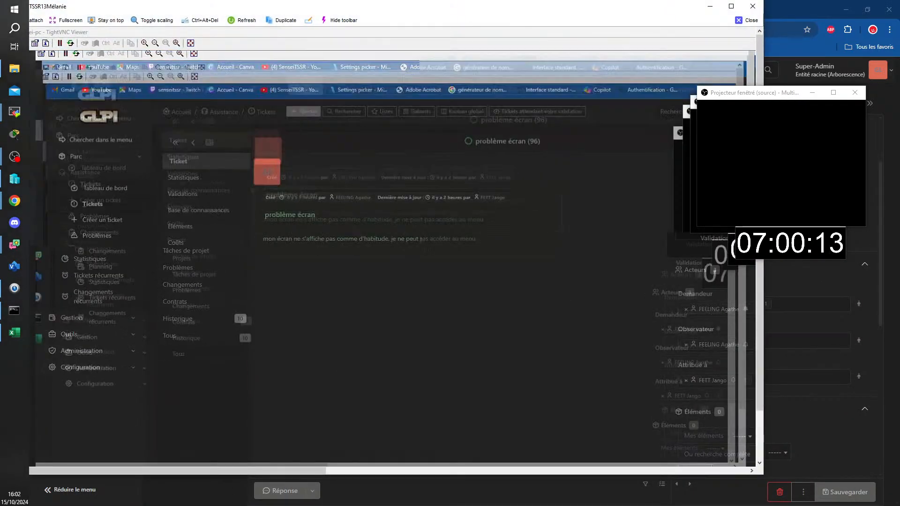
{"action": "left_click_drag", "start_coordinate": [167, 473], "coordinate": [498, 477]}
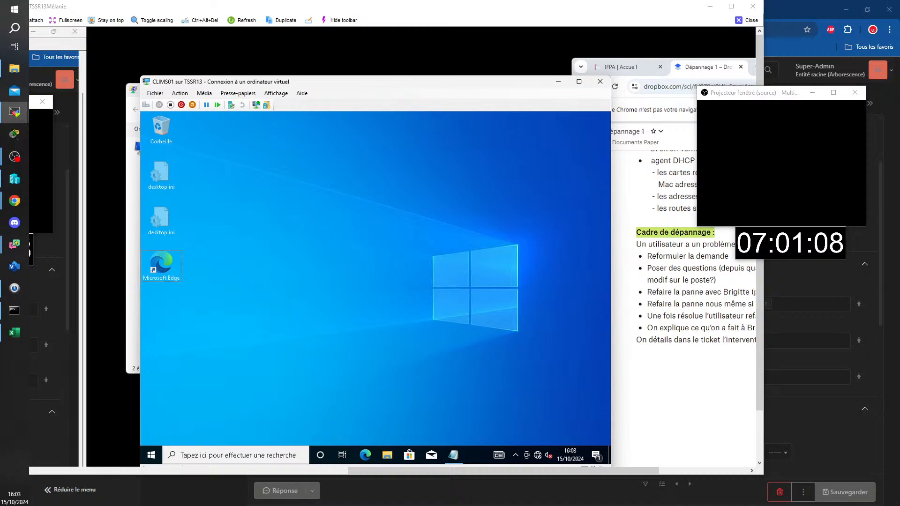
{"action": "left_click", "coordinate": [753, 66]}
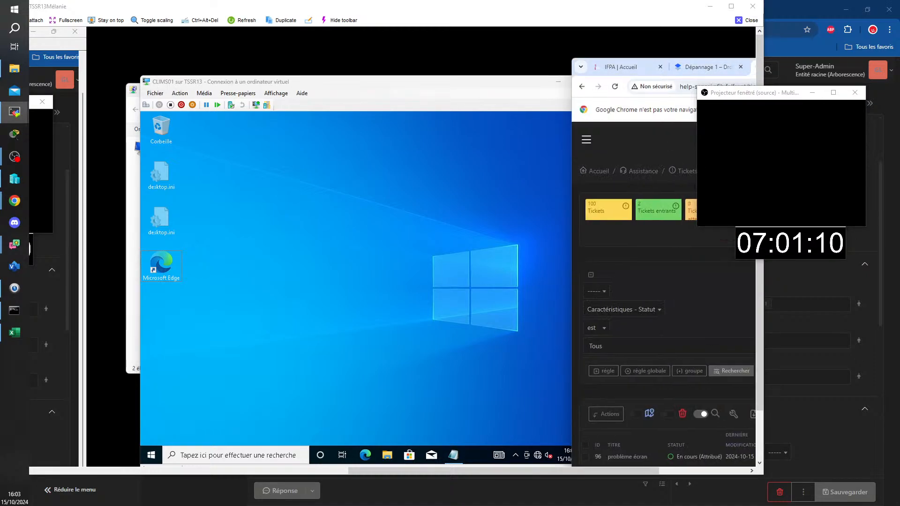
{"action": "scroll", "coordinate": [743, 319], "scroll_direction": "down", "scroll_amount": 4}
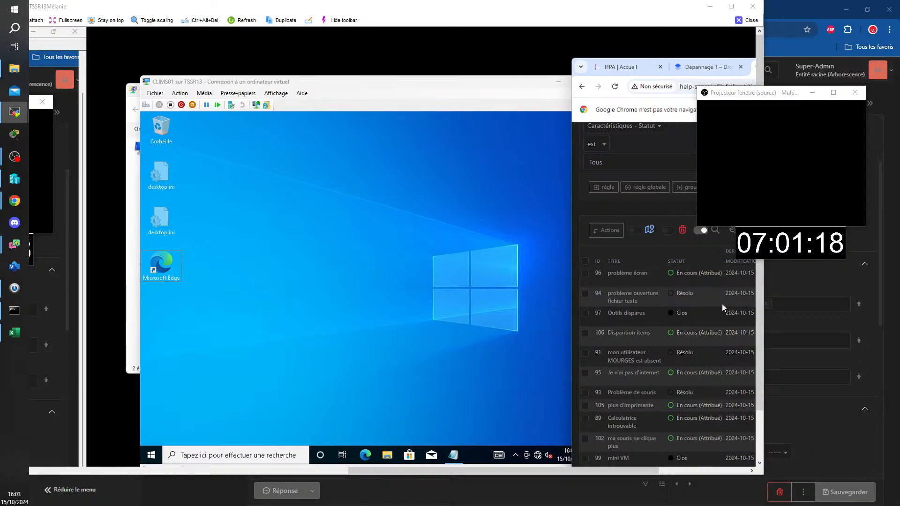
{"action": "left_click", "coordinate": [639, 275]}
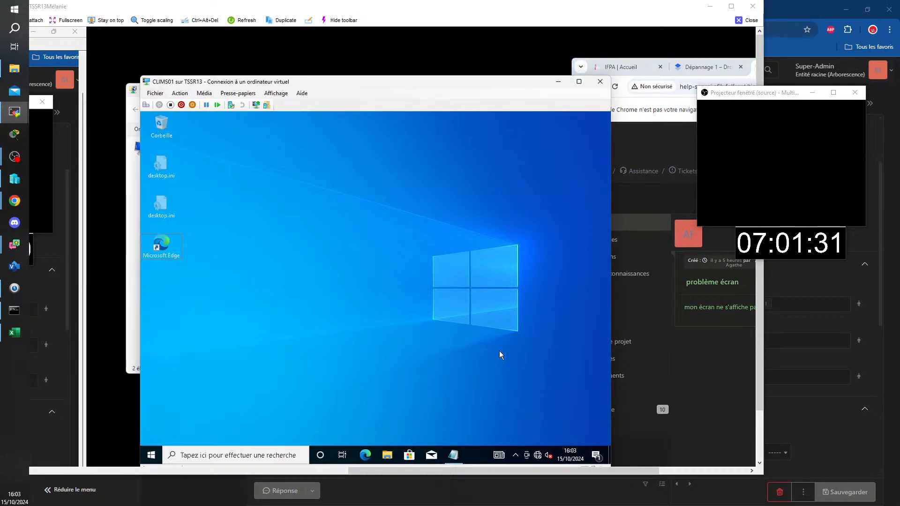
{"action": "key", "text": "alt+Tab"}
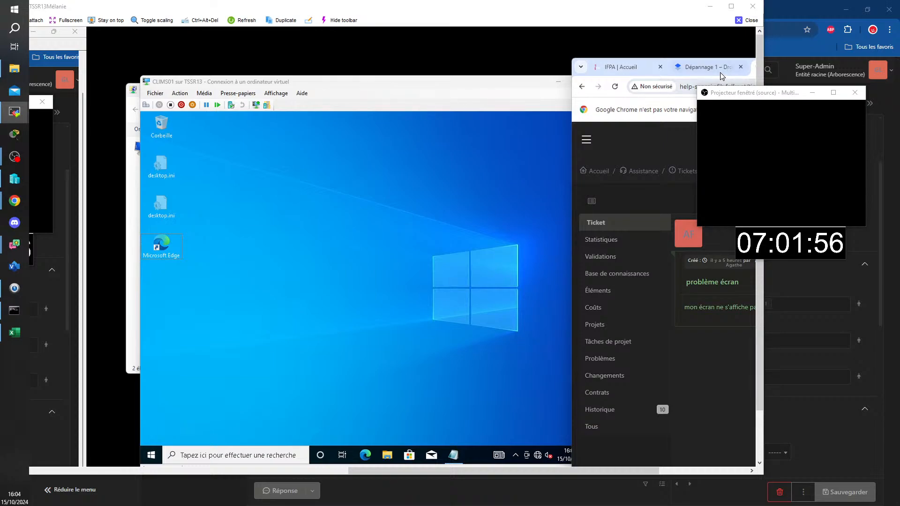
- In the CLIMS01 virtual machine, search Windows for "zoom" and open the "Modifier l'incrément de zoom" setting
{"action": "left_click", "coordinate": [479, 383]}
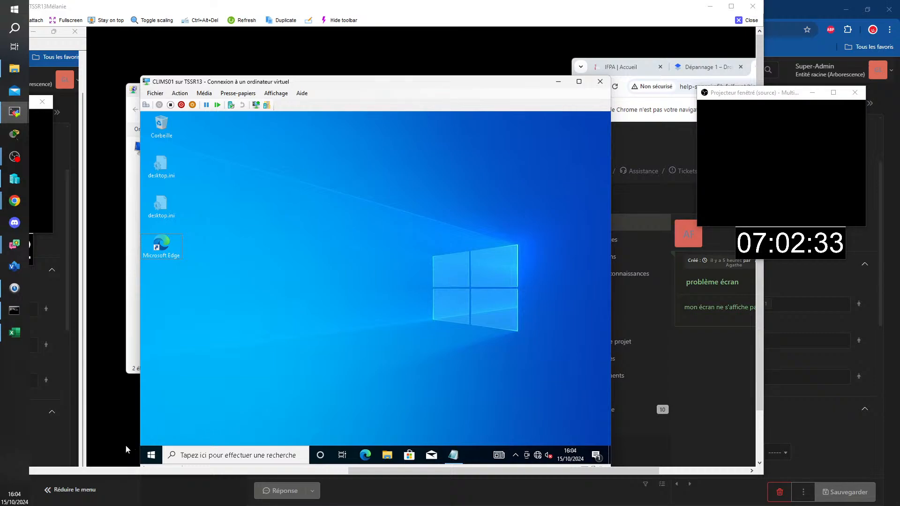
{"action": "key", "text": "super"}
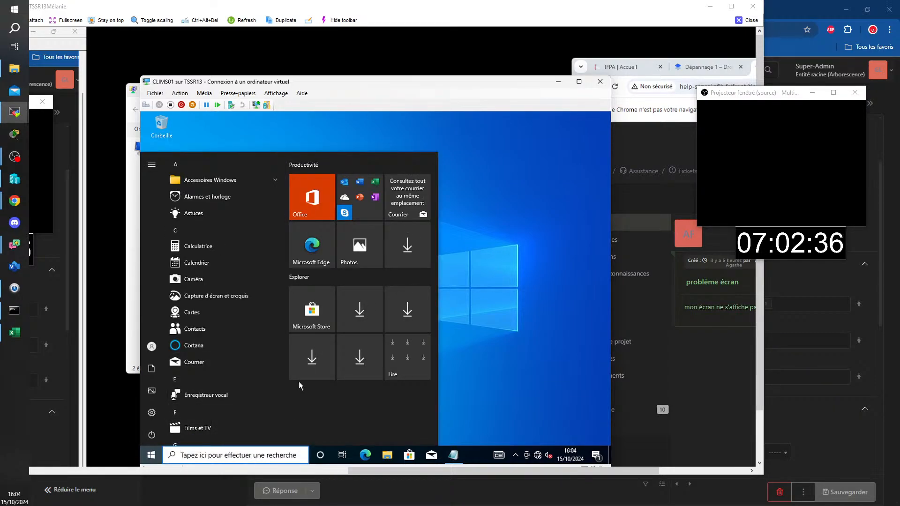
{"action": "left_click", "coordinate": [219, 454]}
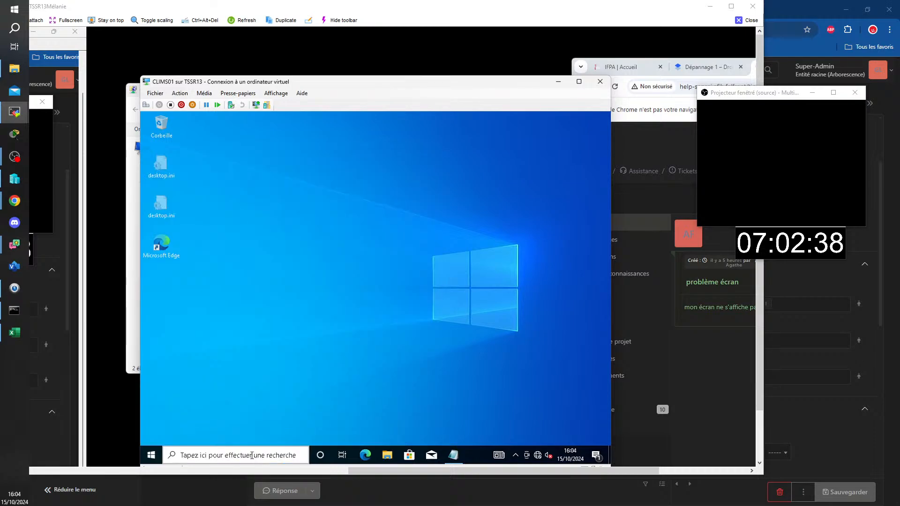
{"action": "type", "text": "zoom"}
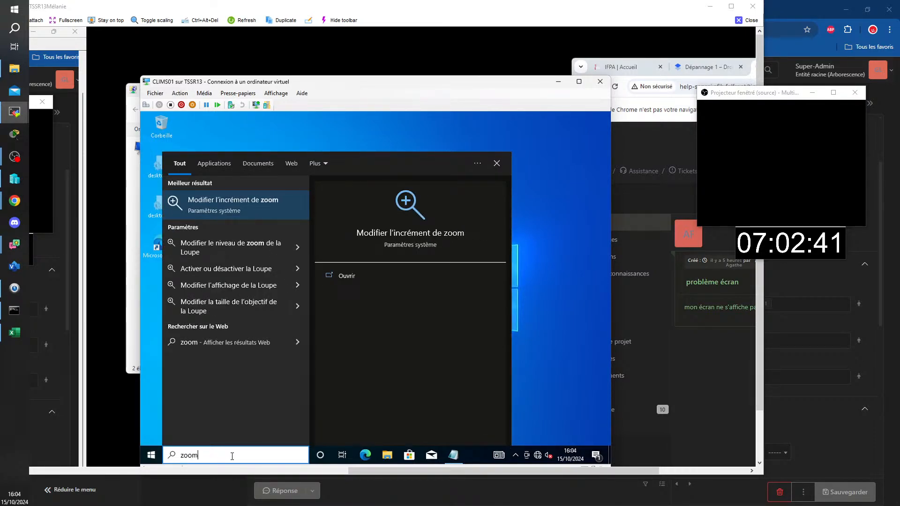
{"action": "left_click", "coordinate": [268, 214]}
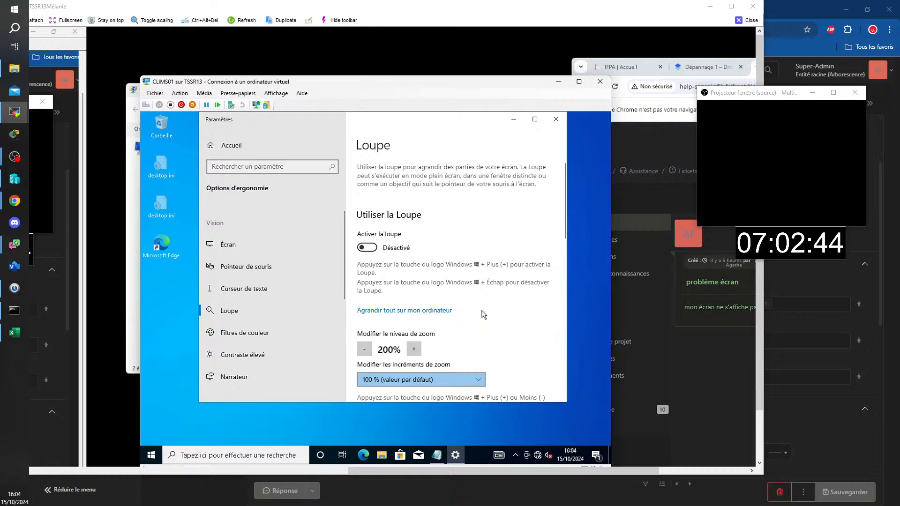
- Set the Magnifier's zoom level to 400% and its zoom increment to 200 %, and close the settings window
{"action": "left_click", "coordinate": [274, 455]}
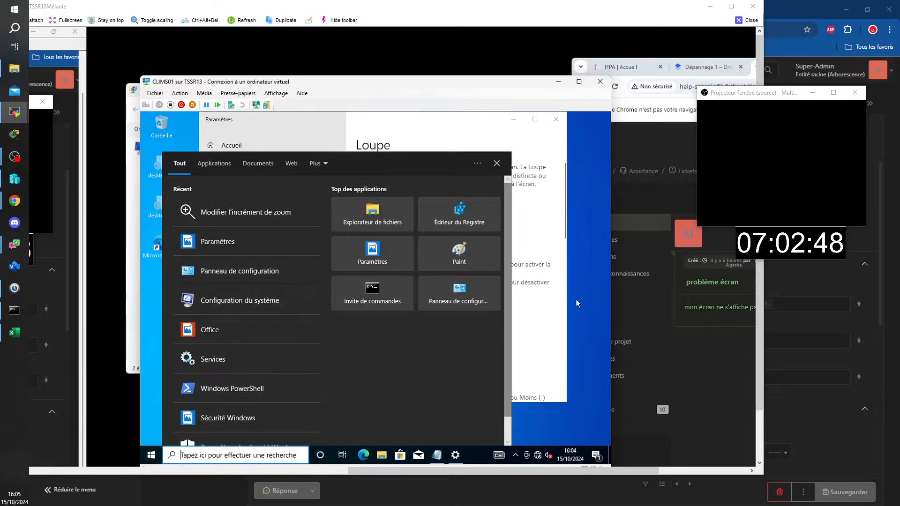
{"action": "left_click", "coordinate": [532, 320]}
{"action": "double_click", "coordinate": [414, 349]}
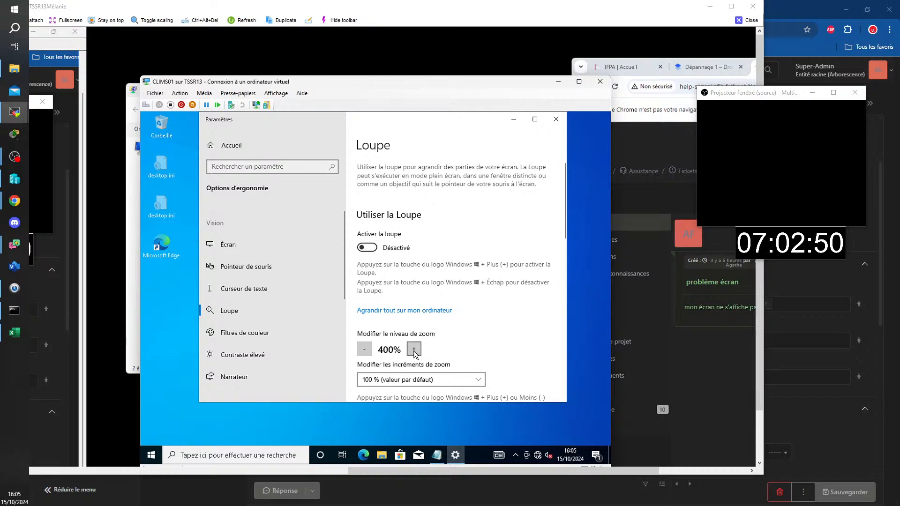
{"action": "double_click", "coordinate": [414, 349]}
{"action": "left_click", "coordinate": [364, 349]}
{"action": "left_click", "coordinate": [364, 349]}
{"action": "left_click", "coordinate": [479, 382]}
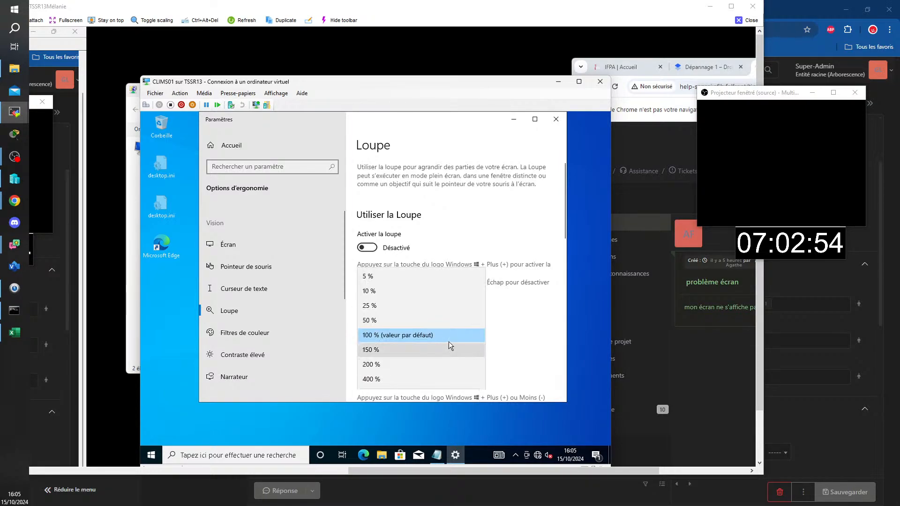
{"action": "left_click", "coordinate": [435, 371]}
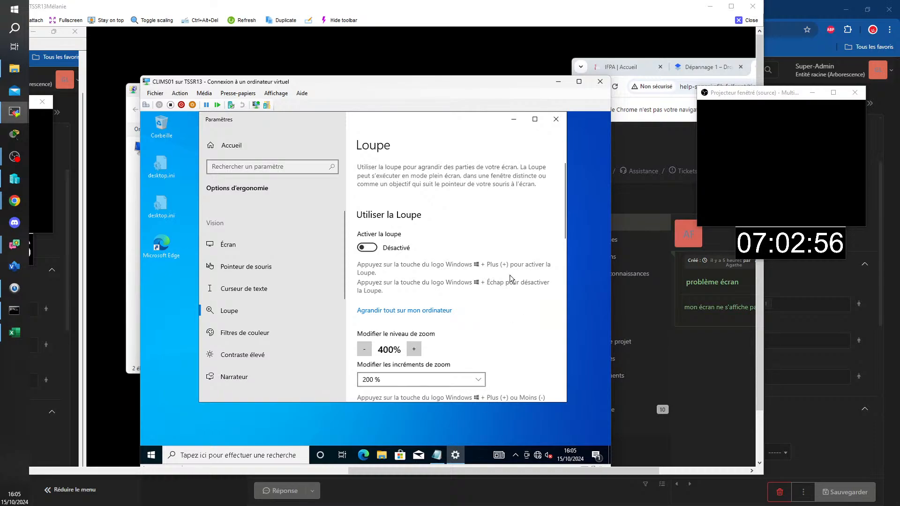
{"action": "scroll", "coordinate": [511, 277], "scroll_direction": "down", "scroll_amount": 10}
{"action": "scroll", "coordinate": [516, 160], "scroll_direction": "up", "scroll_amount": 10}
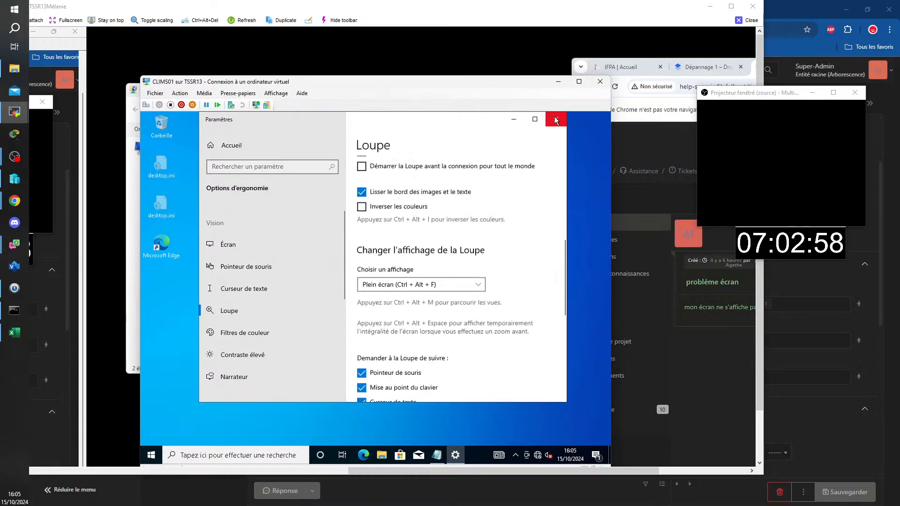
{"action": "left_click", "coordinate": [555, 119]}
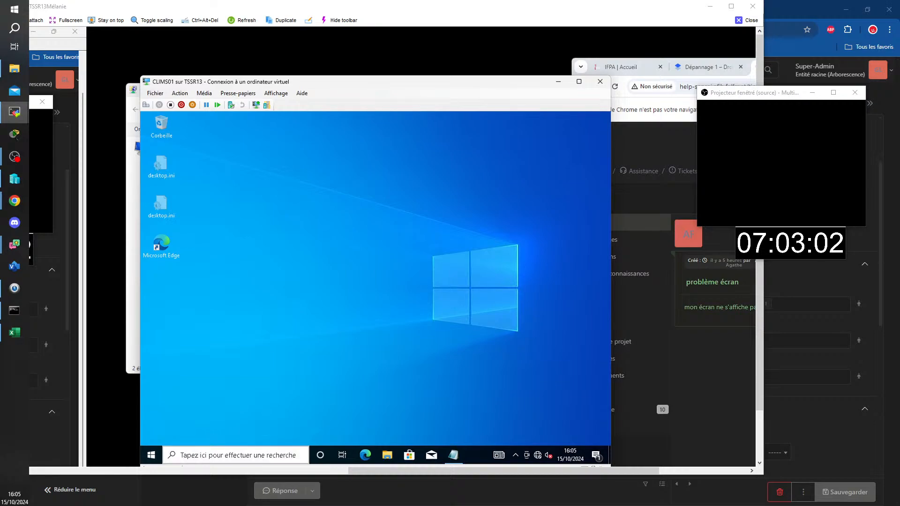
- Search Windows for "zoo", reopen the Magnifier (Loupe) settings and turn the Magnifier on
{"action": "left_click", "coordinate": [151, 455]}
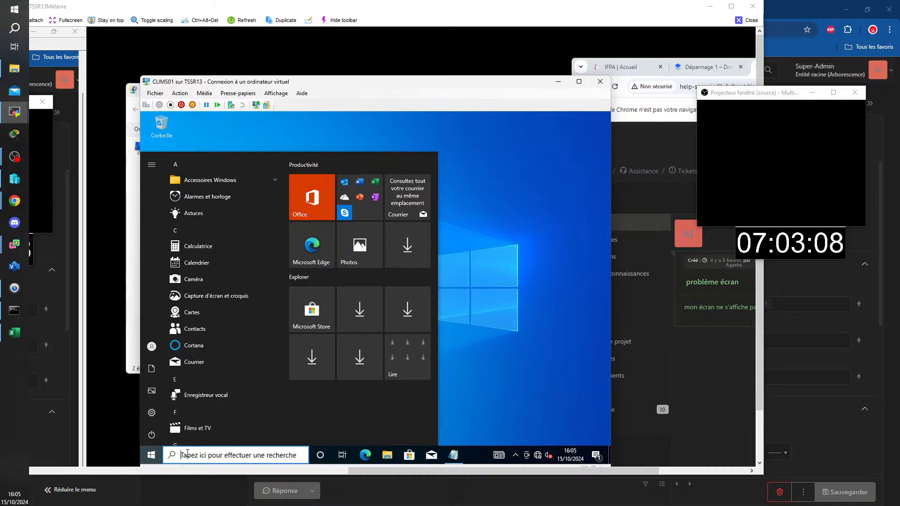
{"action": "left_click", "coordinate": [188, 455]}
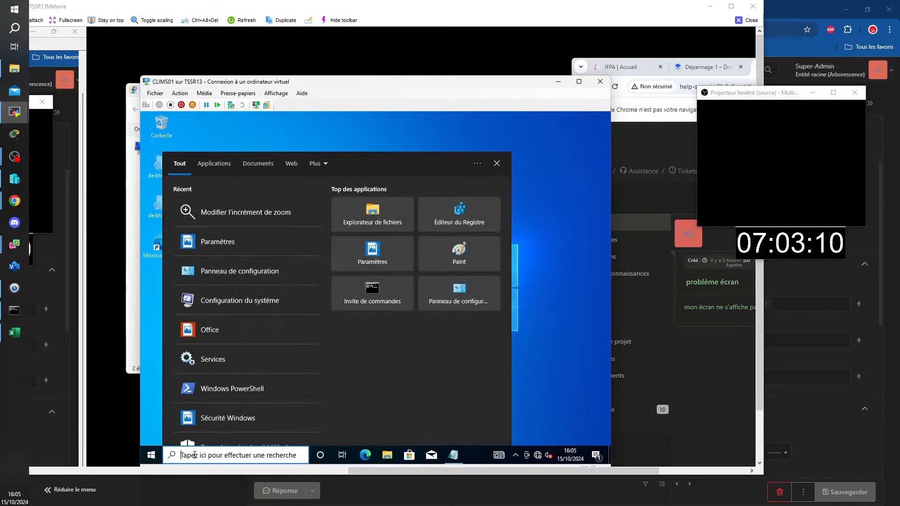
{"action": "type", "text": "zoo"}
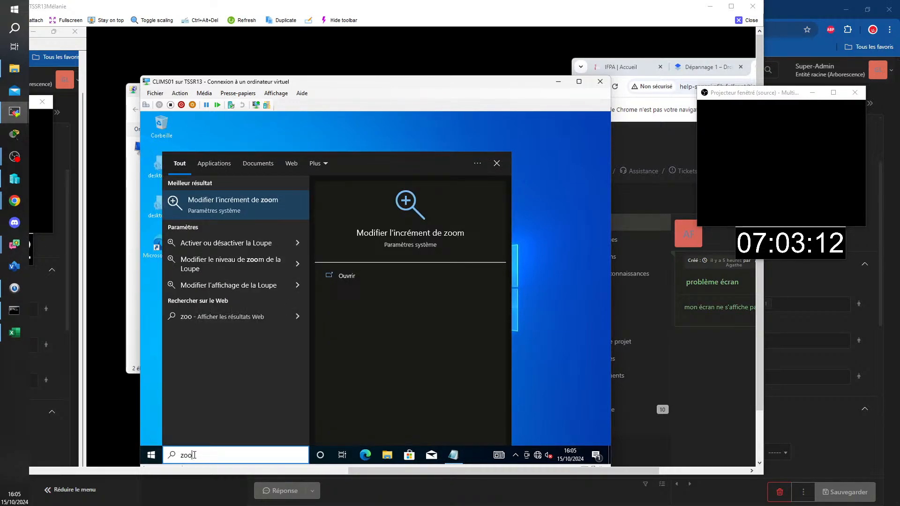
{"action": "left_click", "coordinate": [230, 201]}
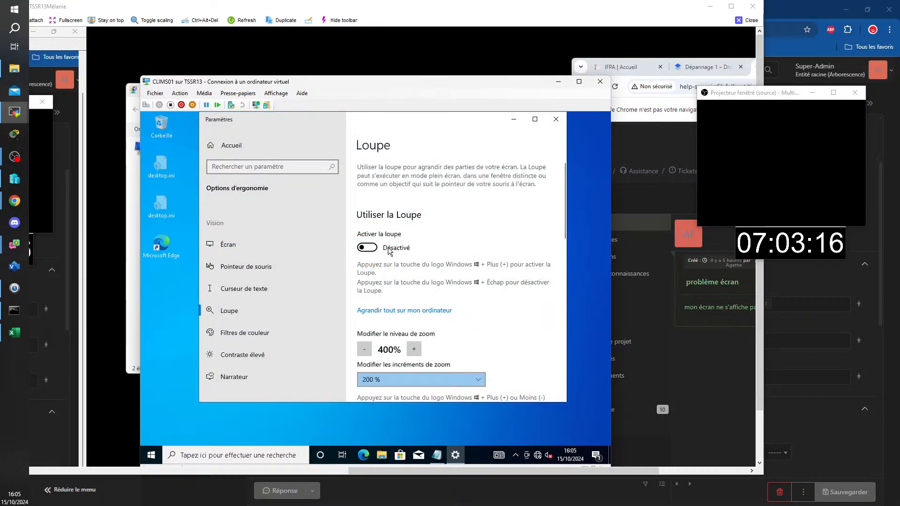
{"action": "left_click", "coordinate": [368, 248]}
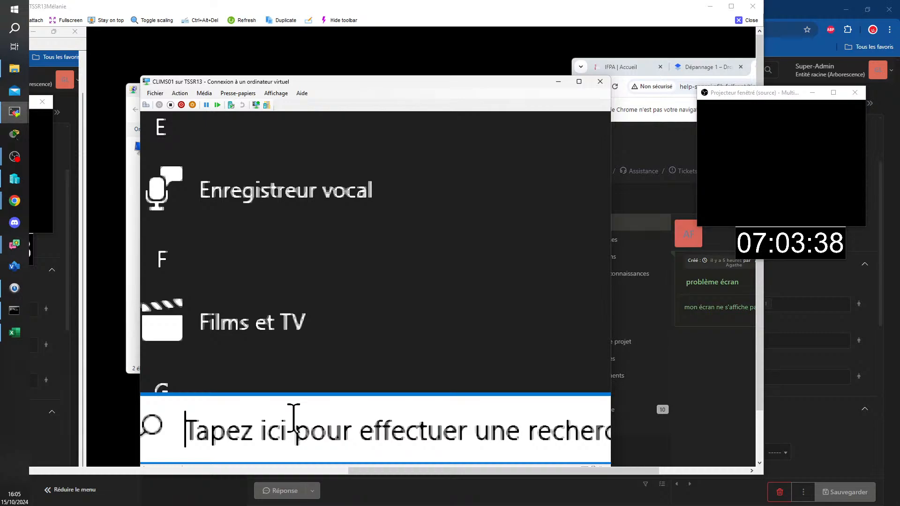
- With the screen magnified, search Windows for "zoom" and reduce the Magnifier's zoom level to 100%
{"action": "type", "text": "zoo"}
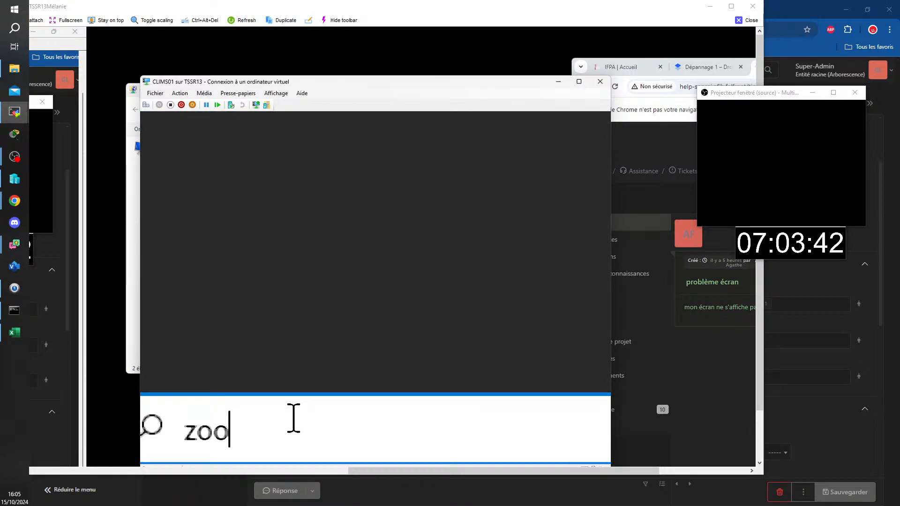
{"action": "type", "text": "m"}
{"action": "key", "text": "Return"}
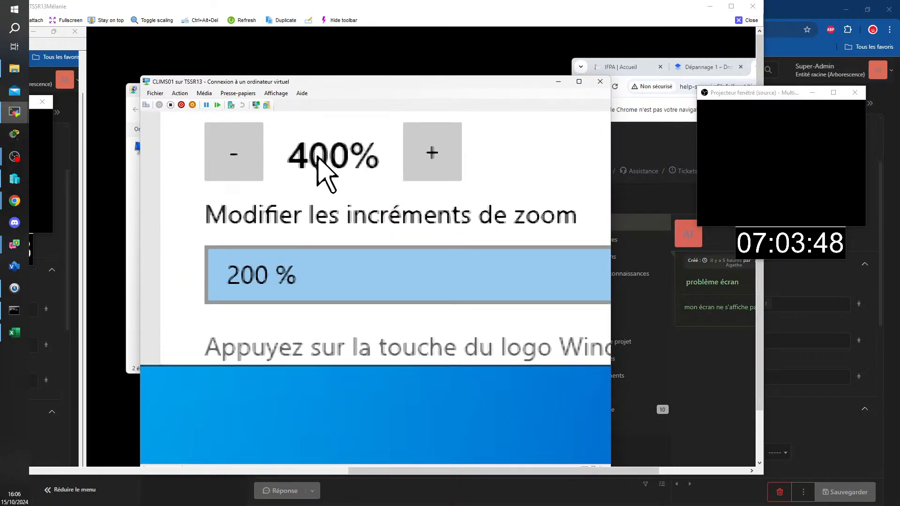
{"action": "left_click", "coordinate": [234, 176]}
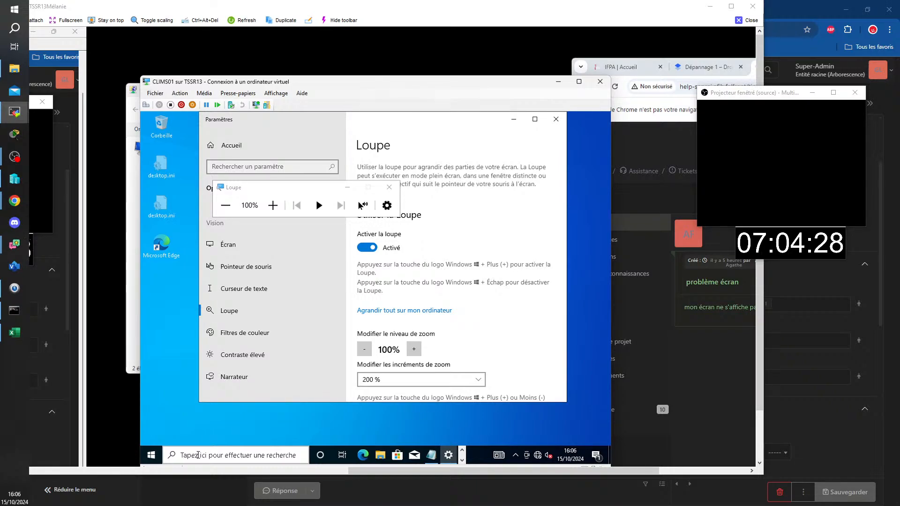
- Open the Start menu's application list and close the floating Magnifier (Loupe) window
{"action": "key", "text": "super"}
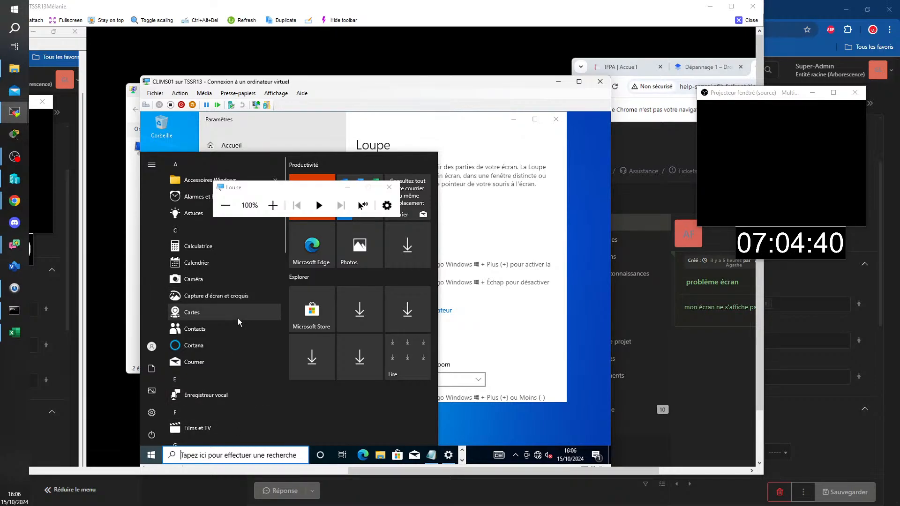
{"action": "scroll", "coordinate": [237, 317], "scroll_direction": "down", "scroll_amount": 2}
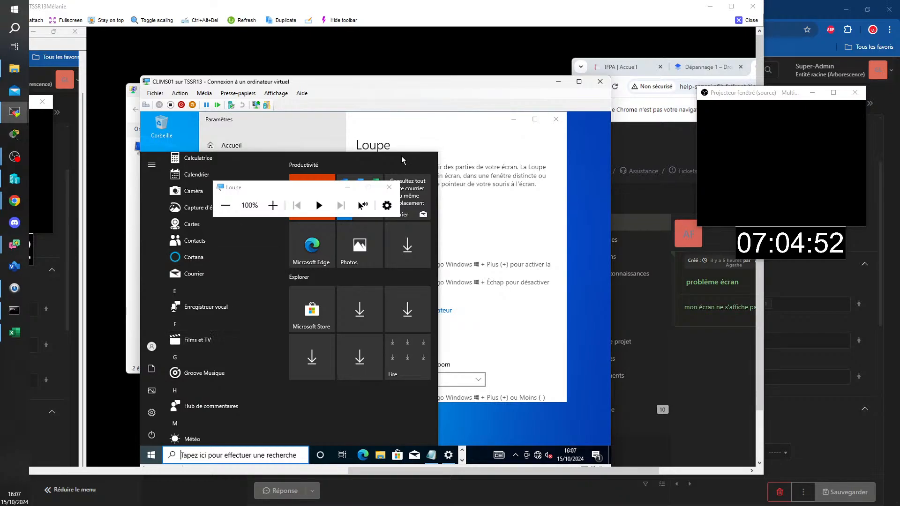
{"action": "left_click", "coordinate": [388, 188]}
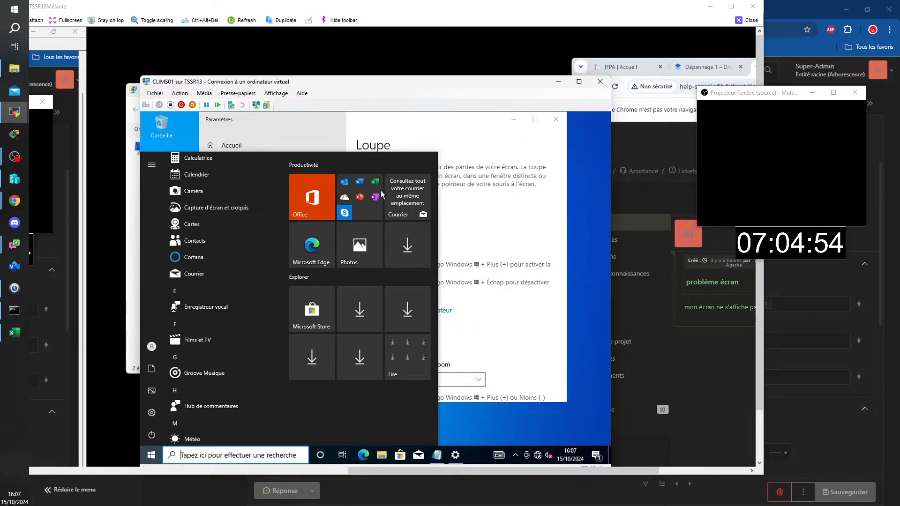
- Find Paramètres in the Start menu's application list and bring up its window
{"action": "scroll", "coordinate": [204, 302], "scroll_direction": "up", "scroll_amount": 2}
{"action": "scroll", "coordinate": [204, 301], "scroll_direction": "up", "scroll_amount": 1}
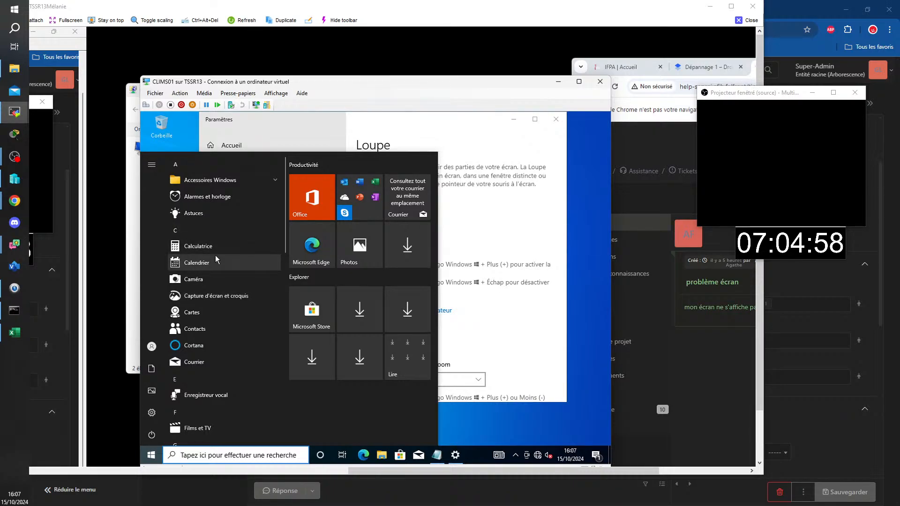
{"action": "scroll", "coordinate": [216, 257], "scroll_direction": "down", "scroll_amount": 5}
{"action": "scroll", "coordinate": [215, 257], "scroll_direction": "down", "scroll_amount": 6}
{"action": "scroll", "coordinate": [215, 257], "scroll_direction": "up", "scroll_amount": 2}
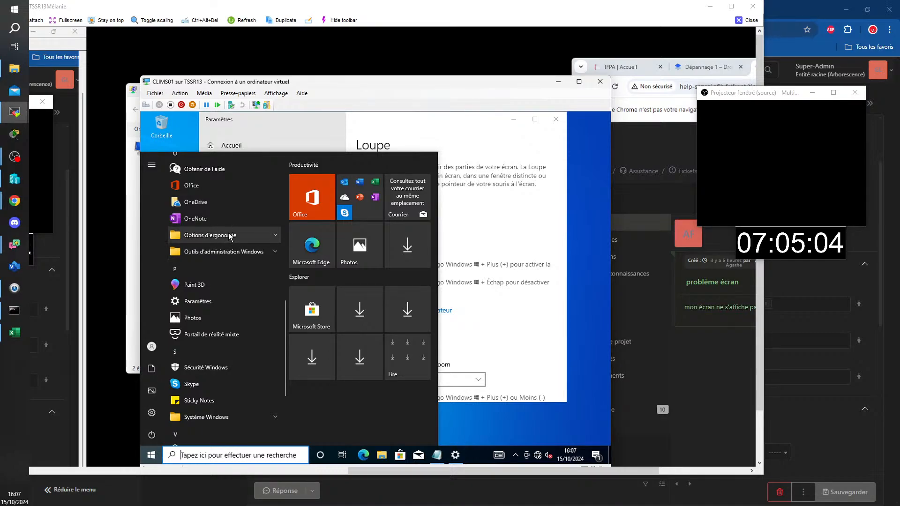
{"action": "scroll", "coordinate": [227, 233], "scroll_direction": "up", "scroll_amount": 10}
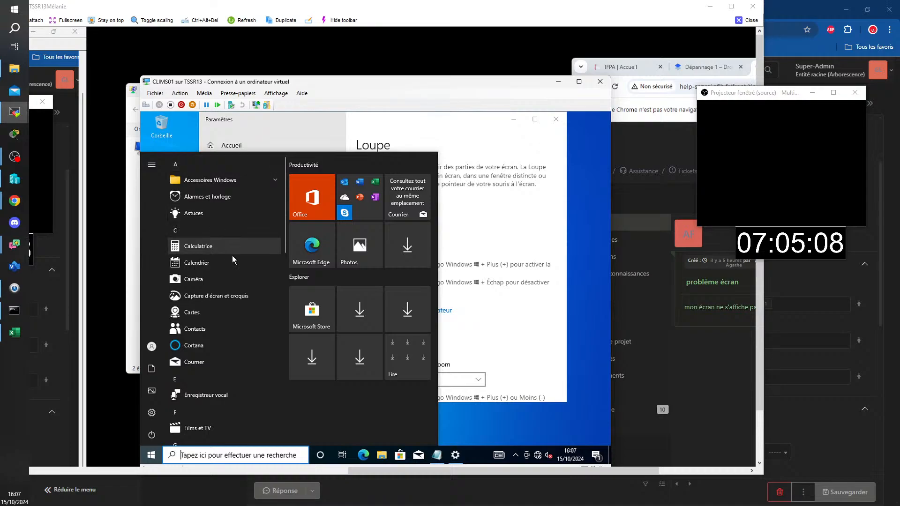
{"action": "scroll", "coordinate": [236, 264], "scroll_direction": "down", "scroll_amount": 5}
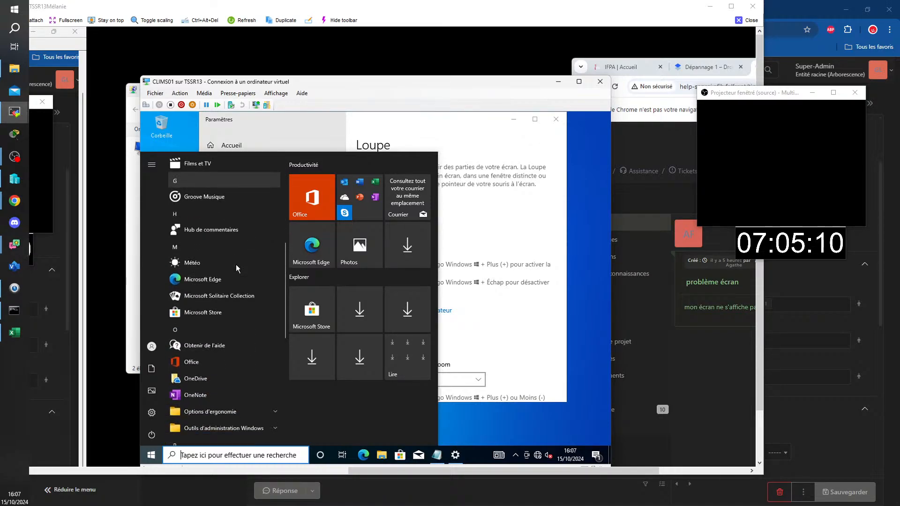
{"action": "scroll", "coordinate": [236, 265], "scroll_direction": "down", "scroll_amount": 4}
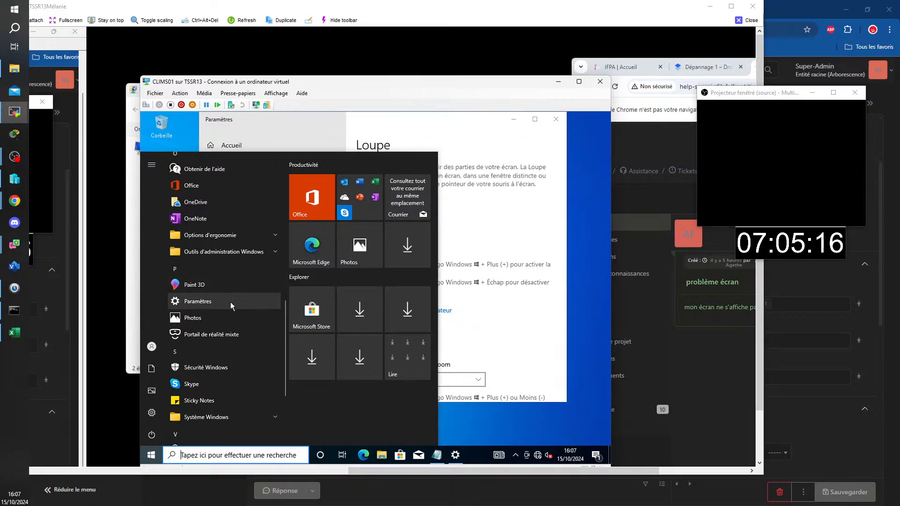
{"action": "left_click", "coordinate": [230, 302]}
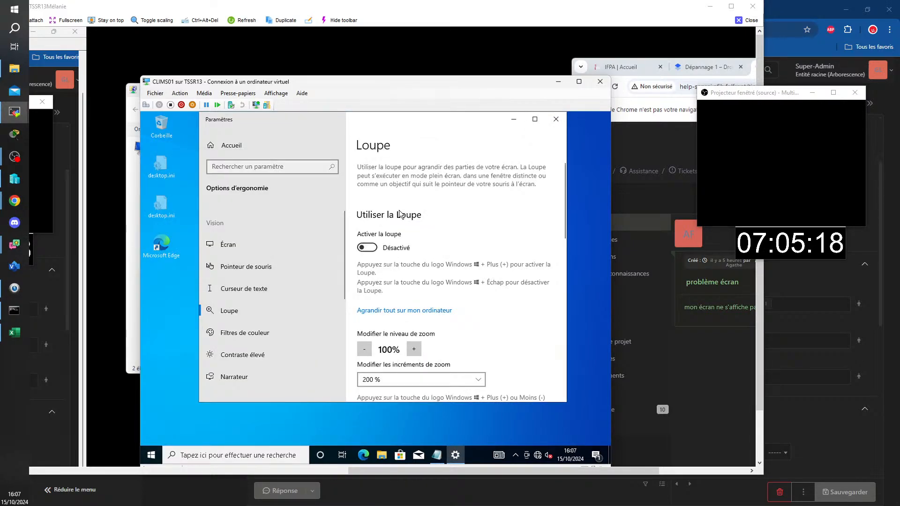
- Close the Magnifier (Loupe) settings window and reopen Paramètres on its home page from the application list
{"action": "left_click_drag", "start_coordinate": [481, 120], "coordinate": [480, 188]}
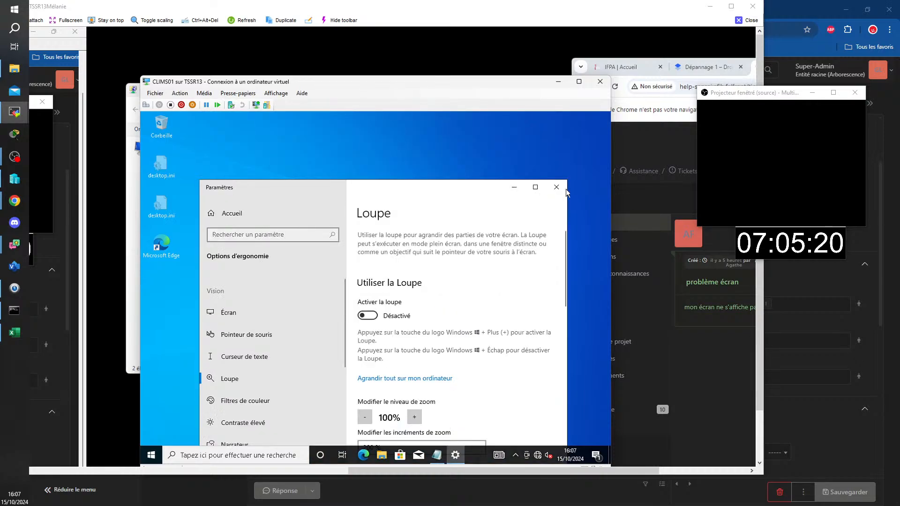
{"action": "left_click", "coordinate": [556, 187]}
{"action": "left_click", "coordinate": [151, 455]}
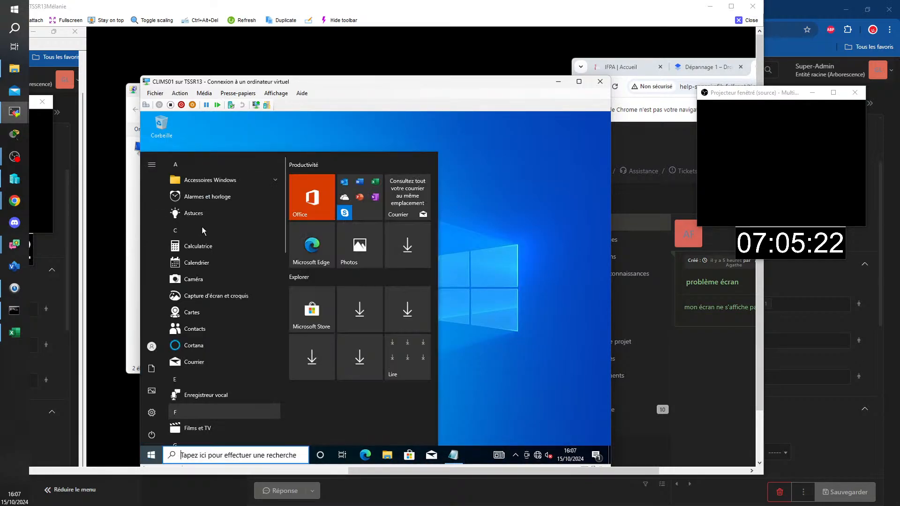
{"action": "scroll", "coordinate": [202, 349], "scroll_direction": "down", "scroll_amount": 10}
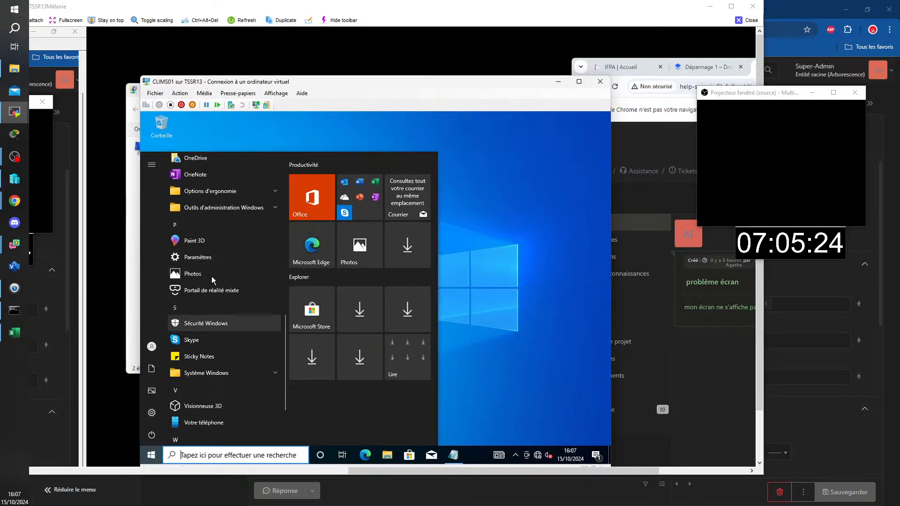
{"action": "scroll", "coordinate": [216, 351], "scroll_direction": "up", "scroll_amount": 3}
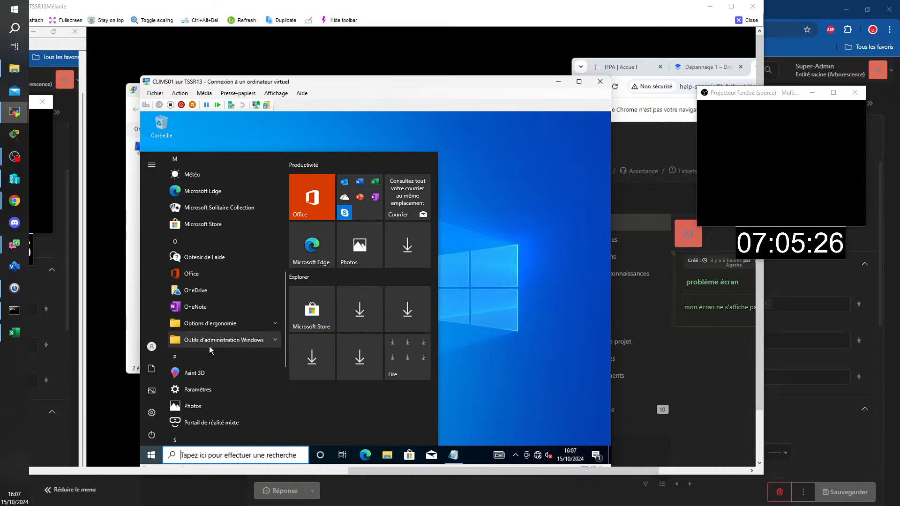
{"action": "left_click", "coordinate": [209, 391]}
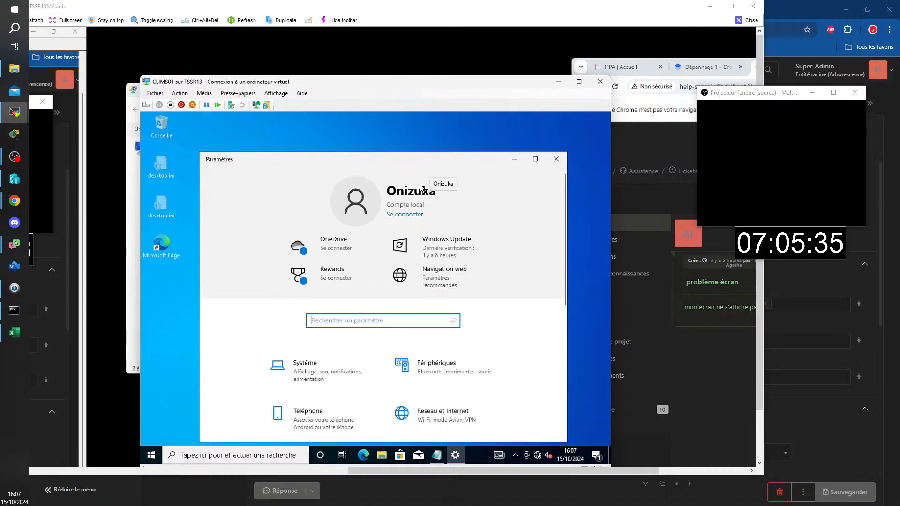
{"action": "left_click", "coordinate": [424, 154]}
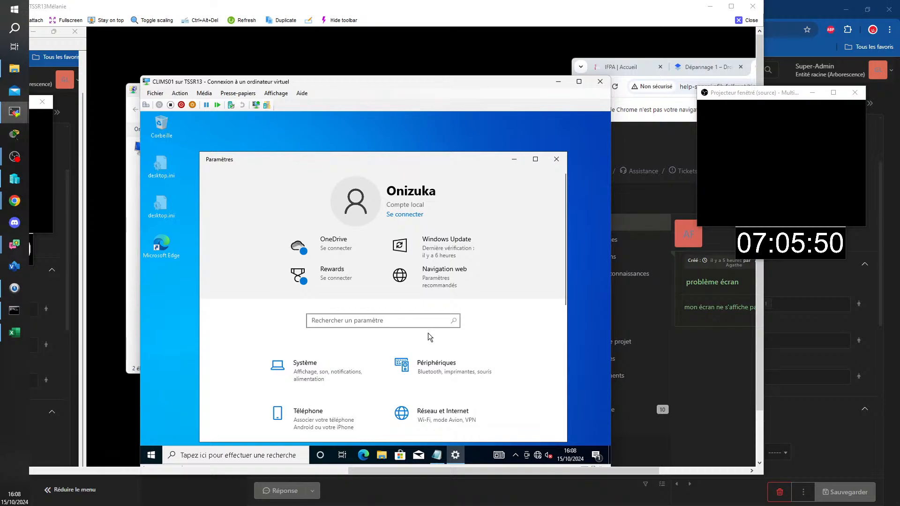
- Search the Windows settings for "zoom" and open the result "Modifier l'incrément de zoom"
{"action": "left_click", "coordinate": [393, 320]}
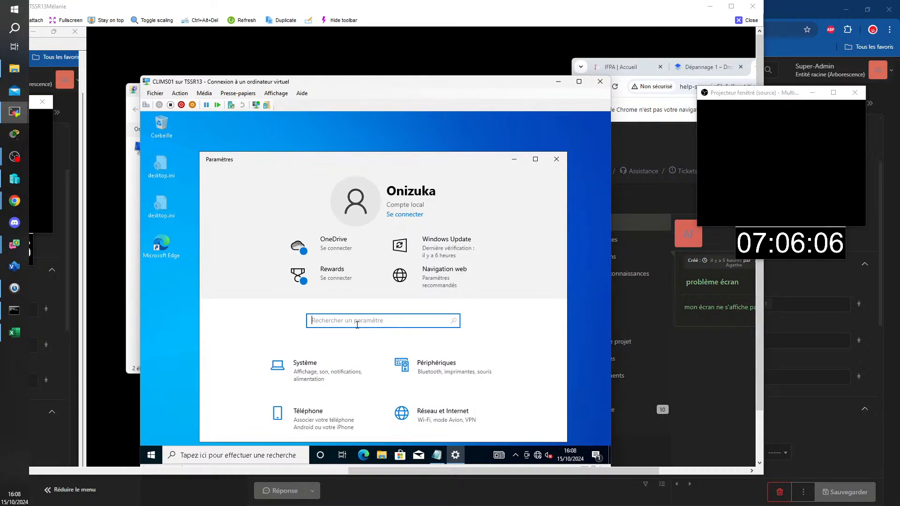
{"action": "type", "text": "zoom"}
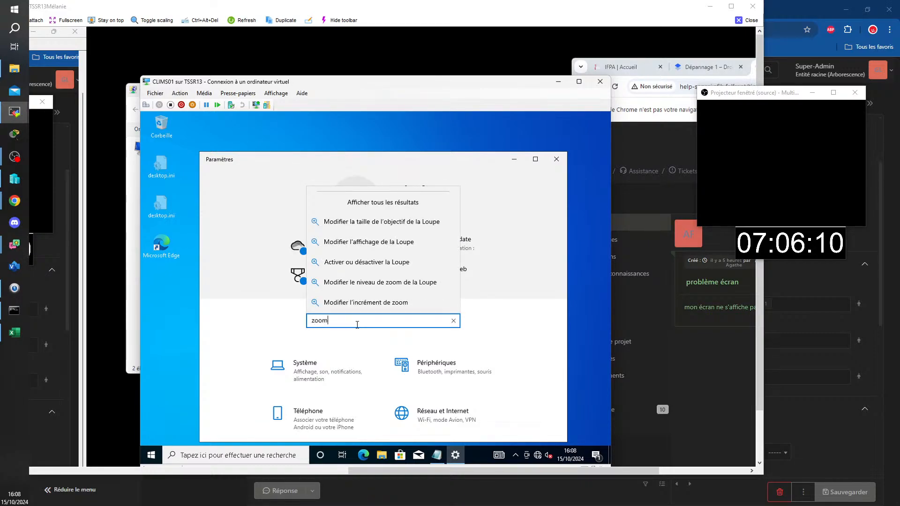
{"action": "key", "text": "Return"}
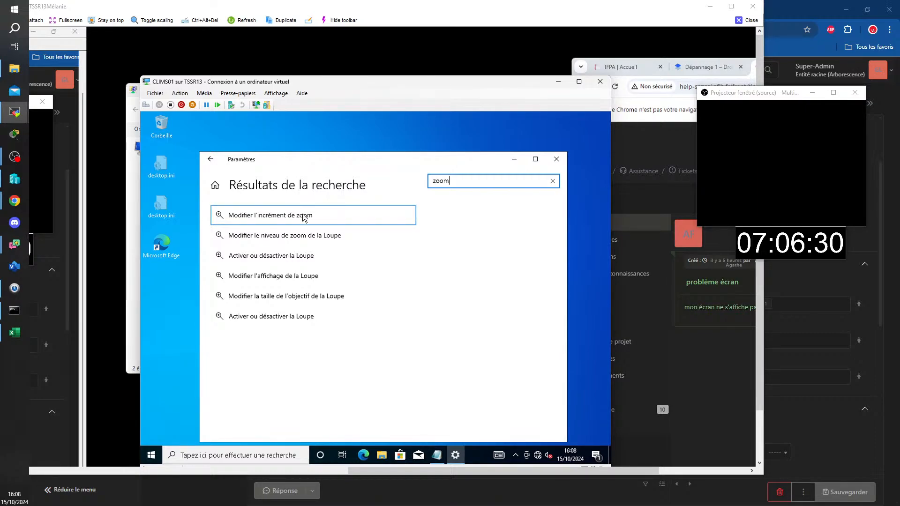
{"action": "left_click", "coordinate": [310, 219]}
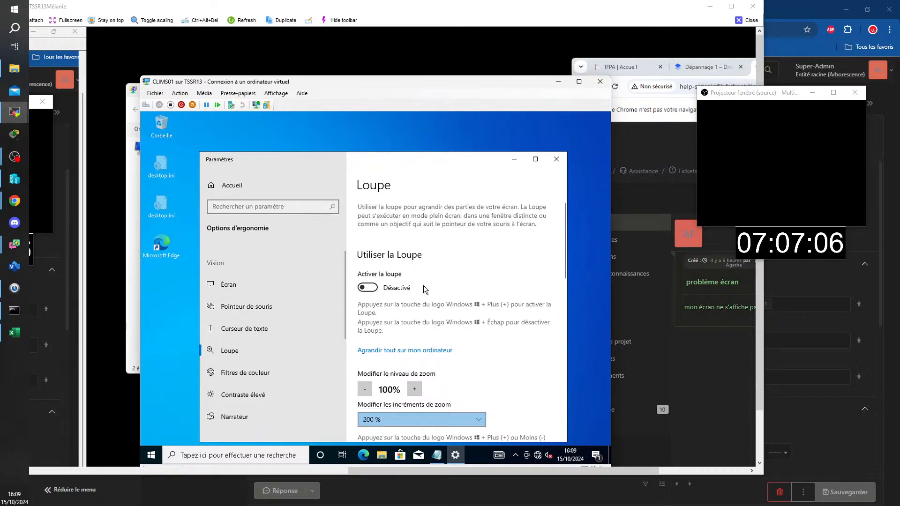
- Review the Magnifier's zoom level and the available zoom increments, keeping the increment at 200 %
{"action": "scroll", "coordinate": [425, 289], "scroll_direction": "down", "scroll_amount": 2}
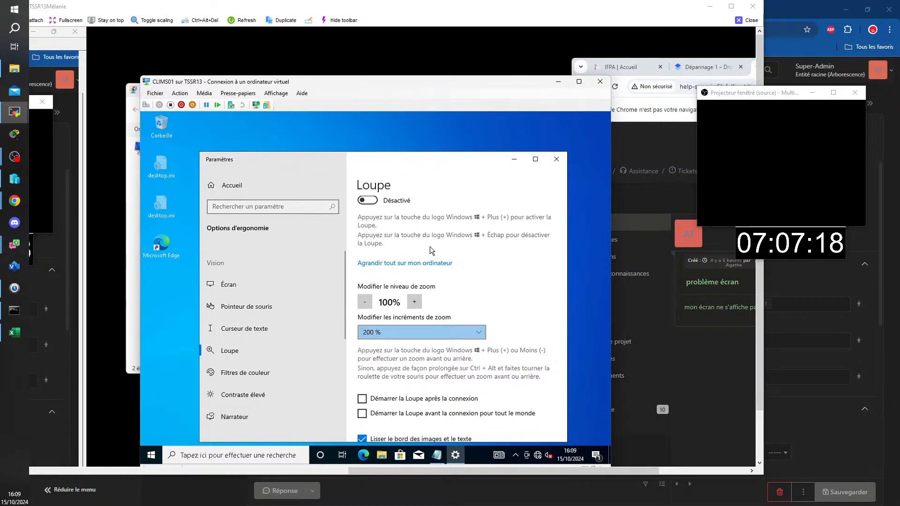
{"action": "scroll", "coordinate": [412, 249], "scroll_direction": "up", "scroll_amount": 1}
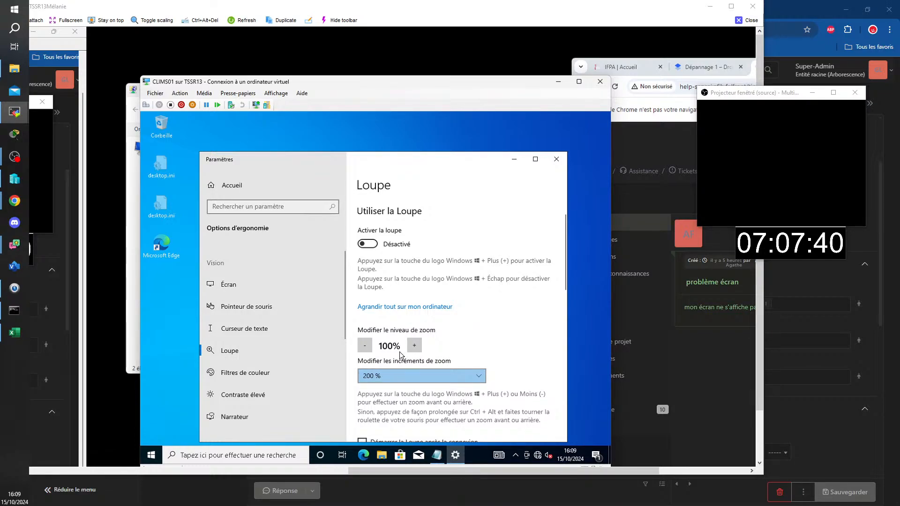
{"action": "left_click", "coordinate": [468, 372]}
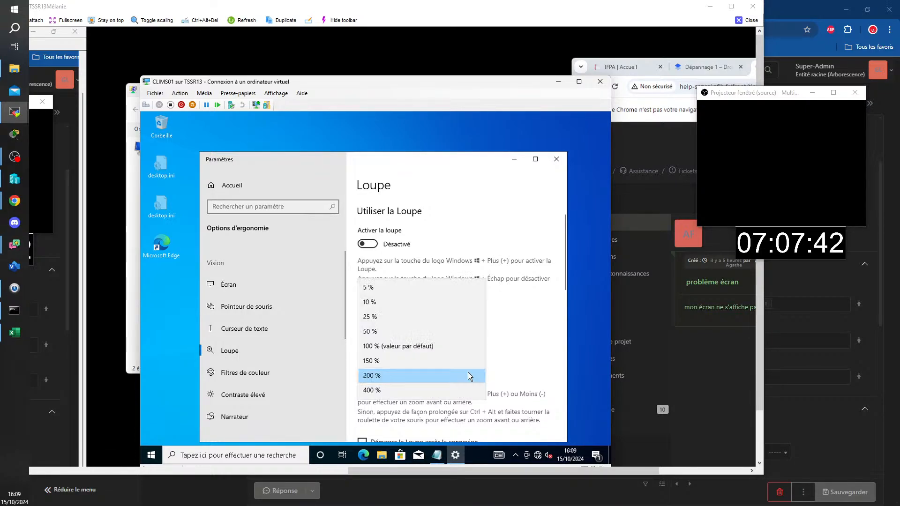
{"action": "left_click", "coordinate": [510, 352]}
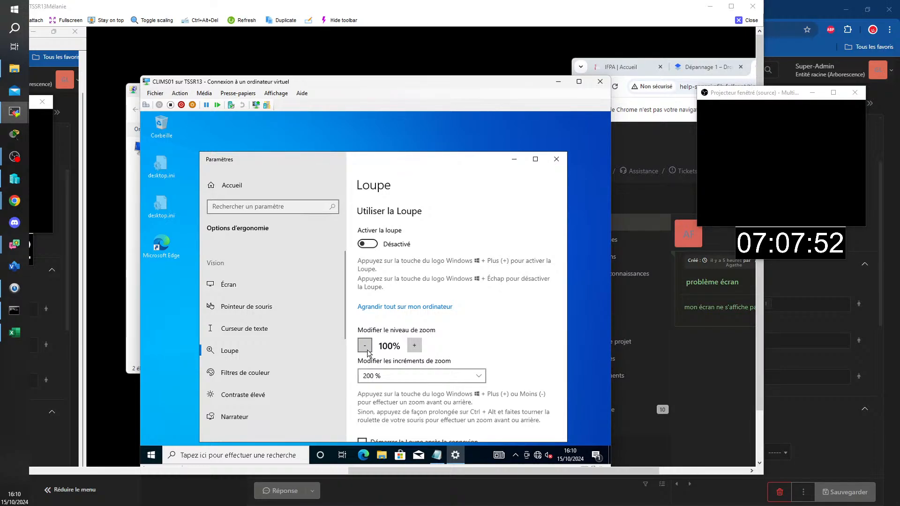
{"action": "left_click", "coordinate": [471, 375]}
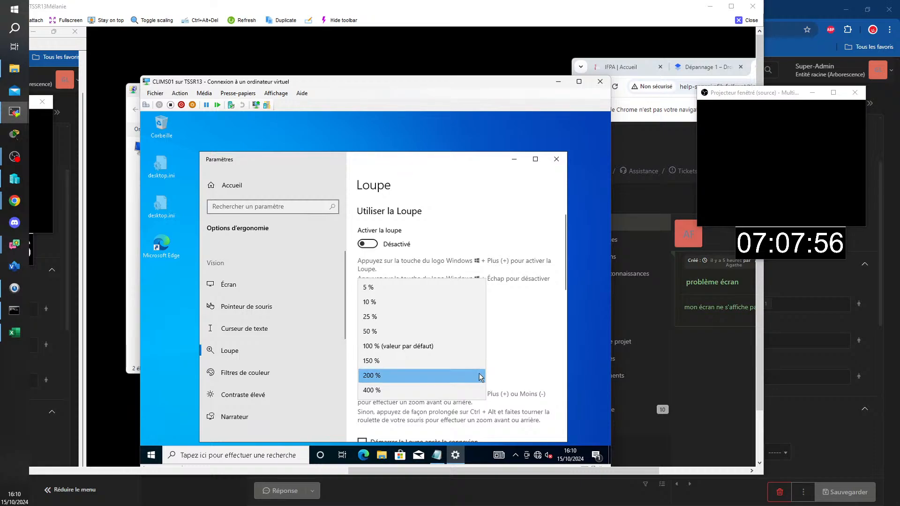
{"action": "left_click", "coordinate": [370, 374]}
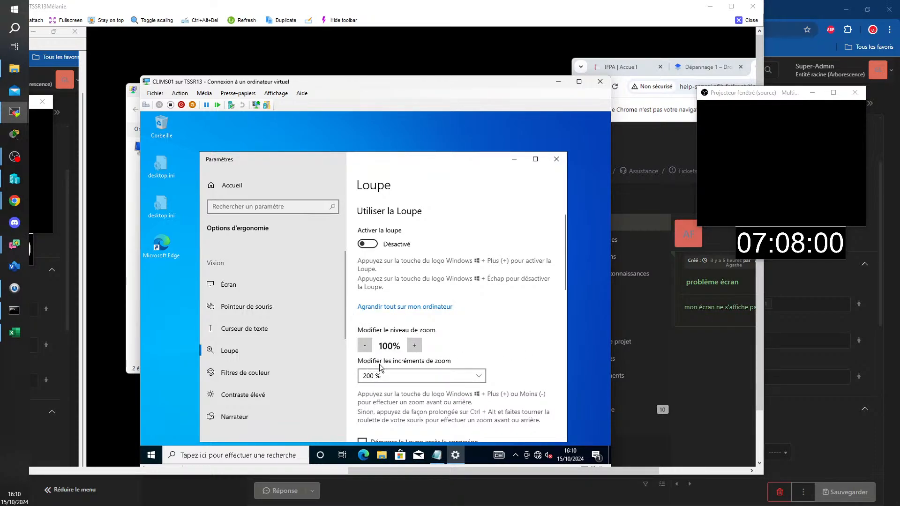
{"action": "left_click", "coordinate": [443, 378]}
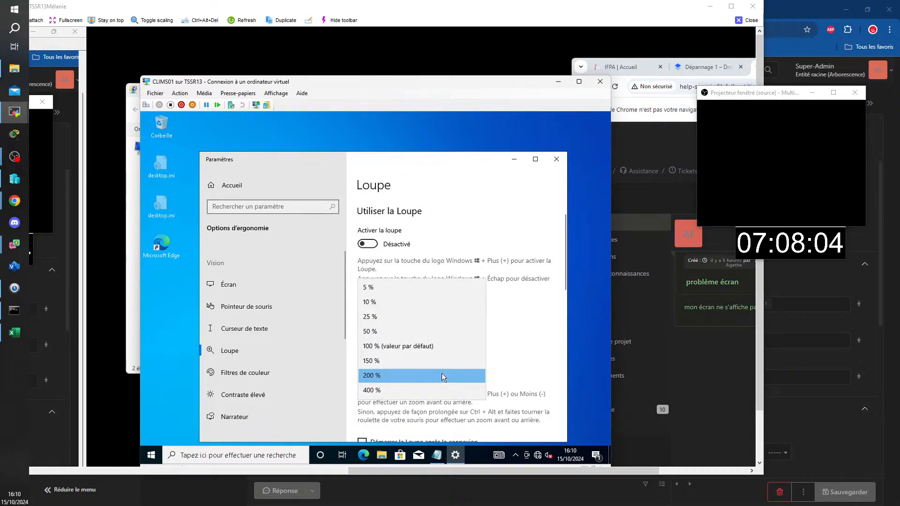
{"action": "left_click", "coordinate": [509, 350]}
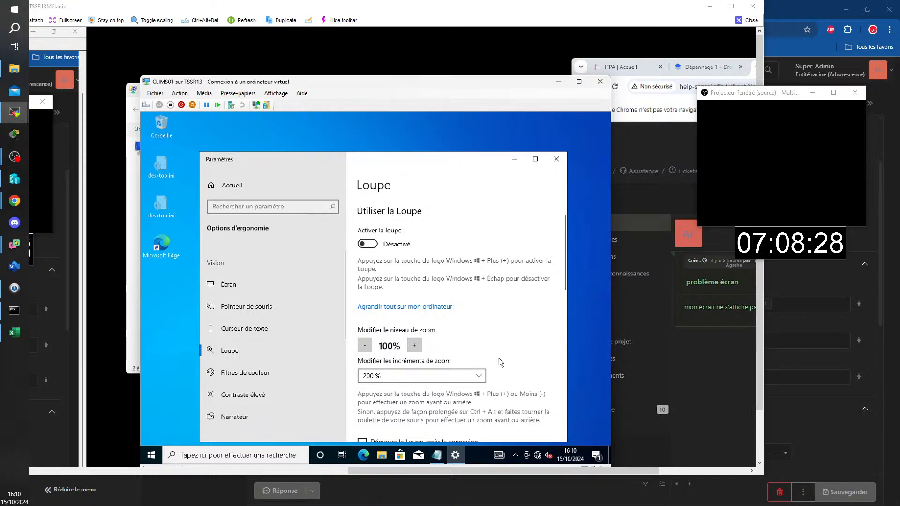
- Examine the Magnifier's remaining options for startup, display mode, pointer and cursor tracking, and reading
{"action": "scroll", "coordinate": [445, 379], "scroll_direction": "down", "scroll_amount": 5}
{"action": "scroll", "coordinate": [499, 356], "scroll_direction": "down", "scroll_amount": 5}
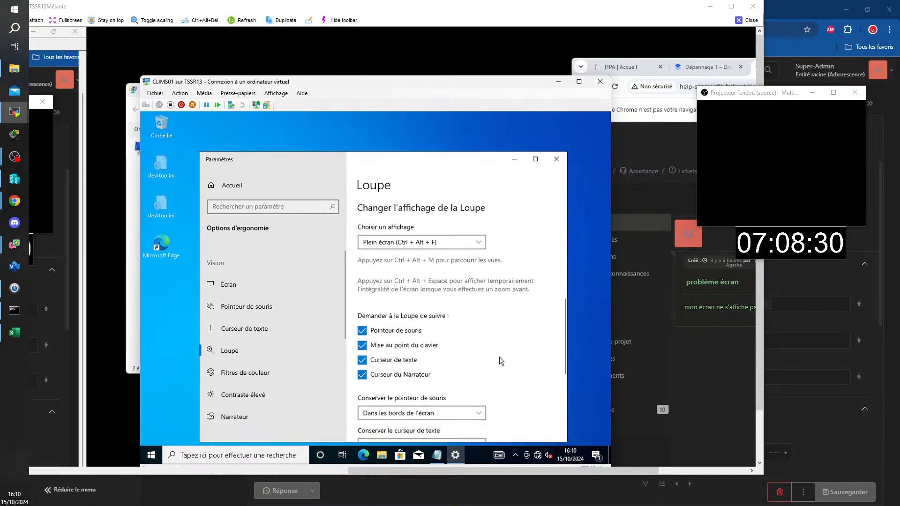
{"action": "scroll", "coordinate": [499, 356], "scroll_direction": "up", "scroll_amount": 6}
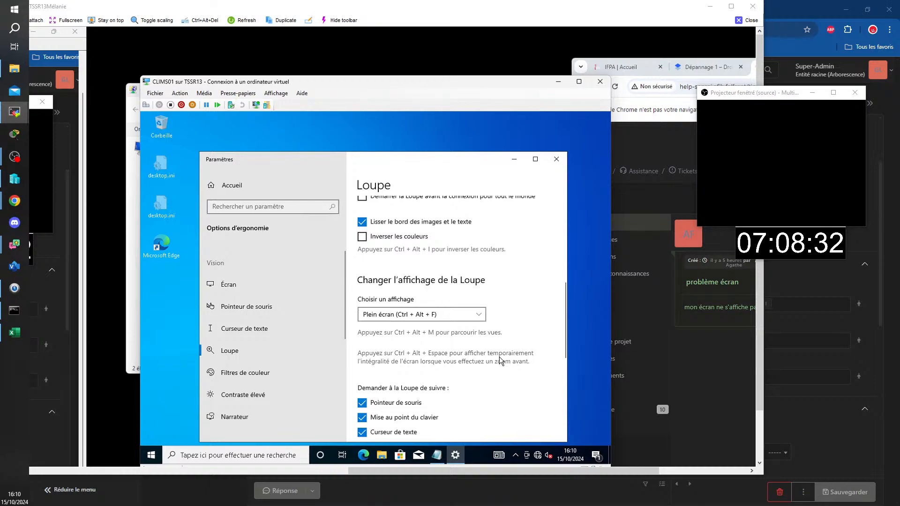
{"action": "scroll", "coordinate": [499, 356], "scroll_direction": "up", "scroll_amount": 5}
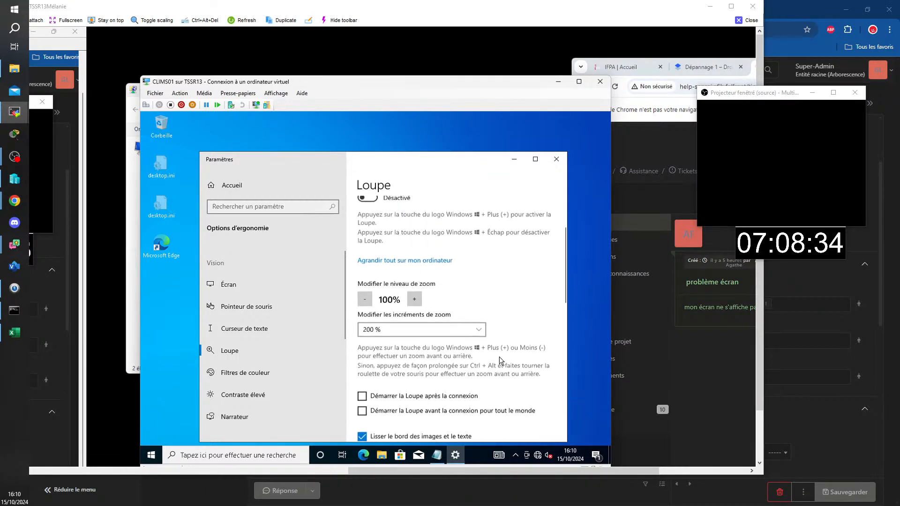
{"action": "scroll", "coordinate": [499, 356], "scroll_direction": "down", "scroll_amount": 1}
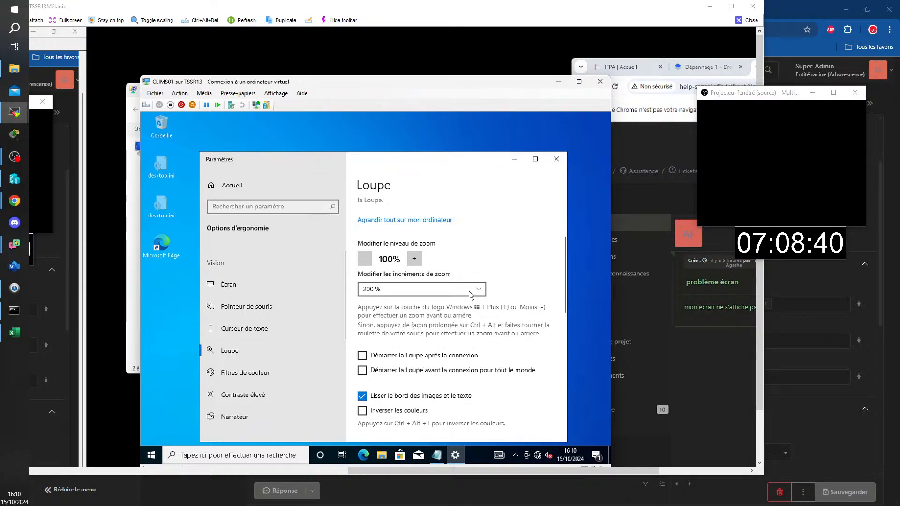
{"action": "scroll", "coordinate": [502, 257], "scroll_direction": "down", "scroll_amount": 3}
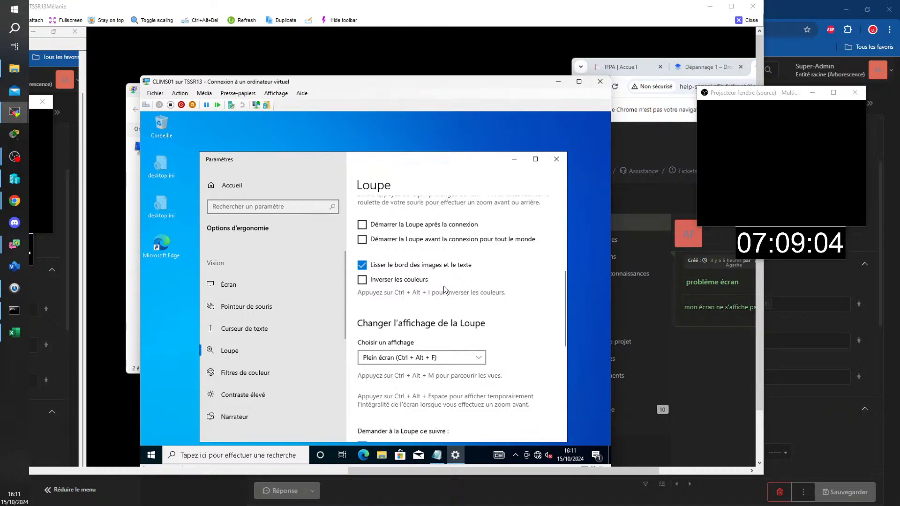
{"action": "scroll", "coordinate": [441, 287], "scroll_direction": "down", "scroll_amount": 2}
{"action": "scroll", "coordinate": [510, 310], "scroll_direction": "down", "scroll_amount": 2}
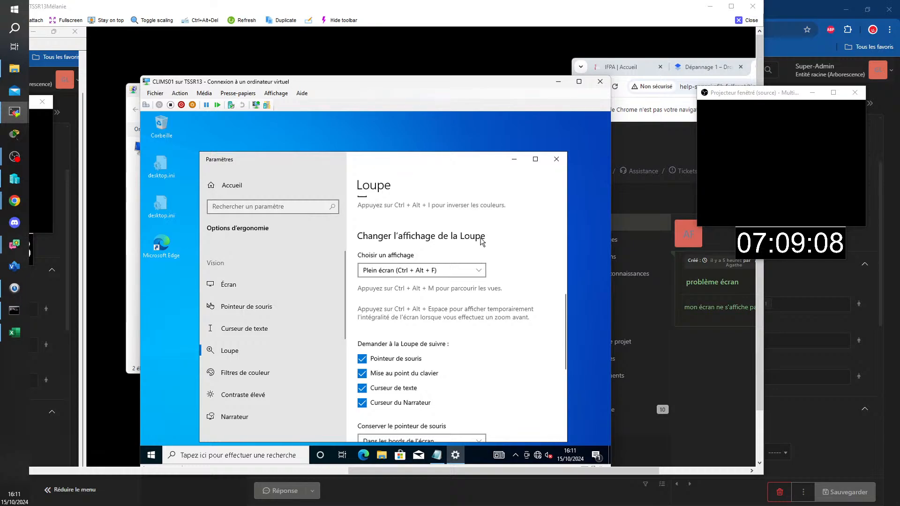
{"action": "scroll", "coordinate": [485, 329], "scroll_direction": "down", "scroll_amount": 6}
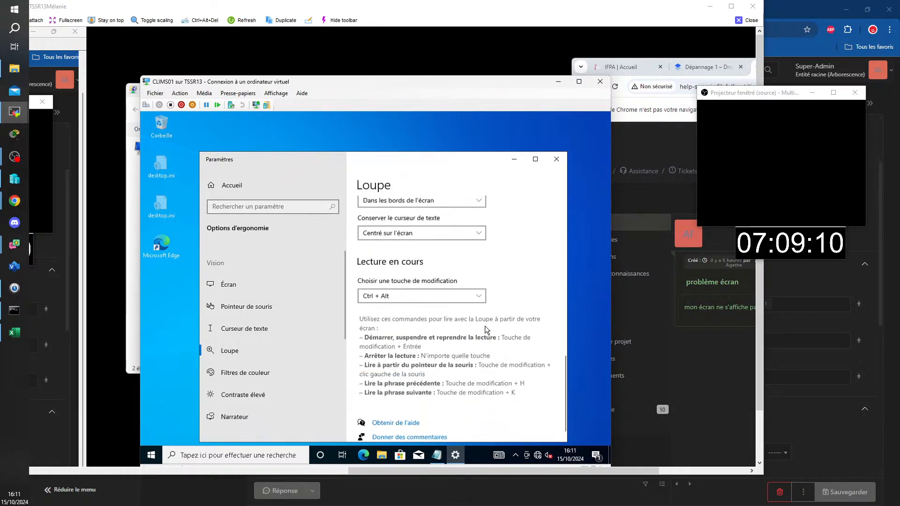
{"action": "scroll", "coordinate": [485, 329], "scroll_direction": "up", "scroll_amount": 4}
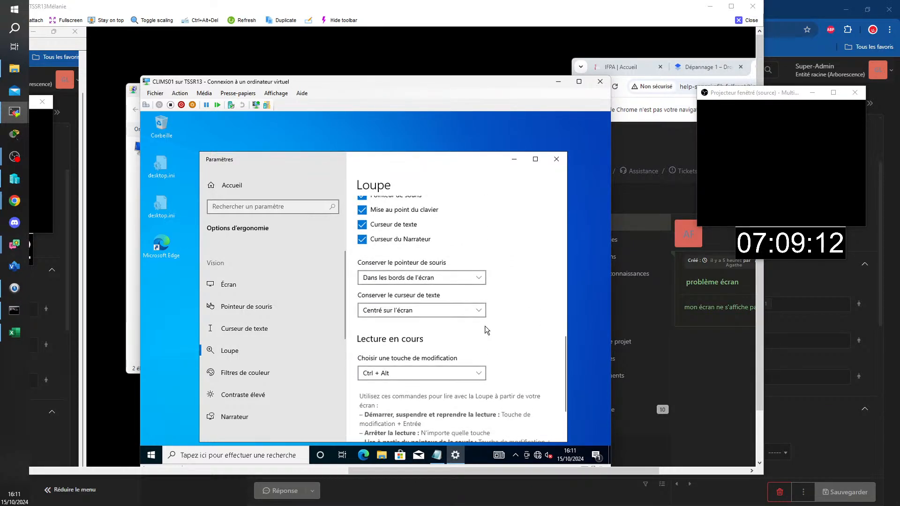
{"action": "scroll", "coordinate": [485, 327], "scroll_direction": "down", "scroll_amount": 4}
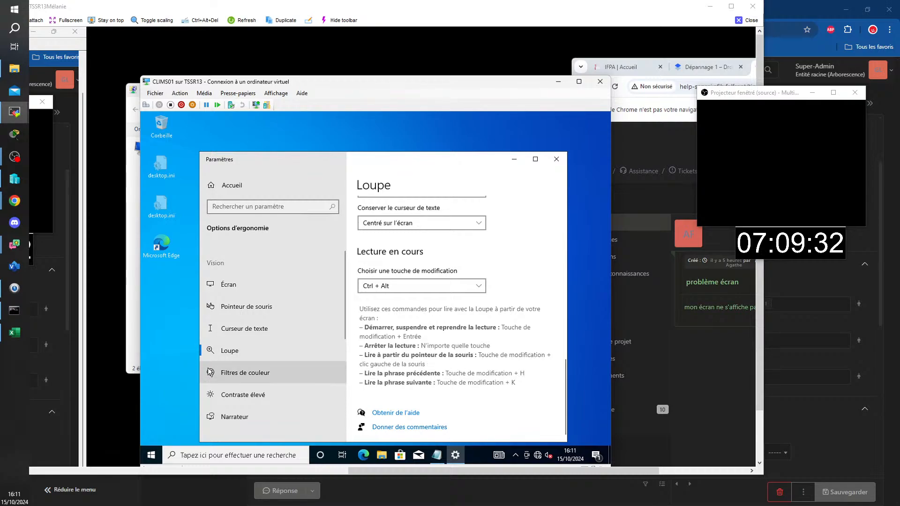
- Leave the Magnifier options and open the Écran page of the ease-of-access settings (Options d'ergonomie)
{"action": "scroll", "coordinate": [484, 356], "scroll_direction": "up", "scroll_amount": 5}
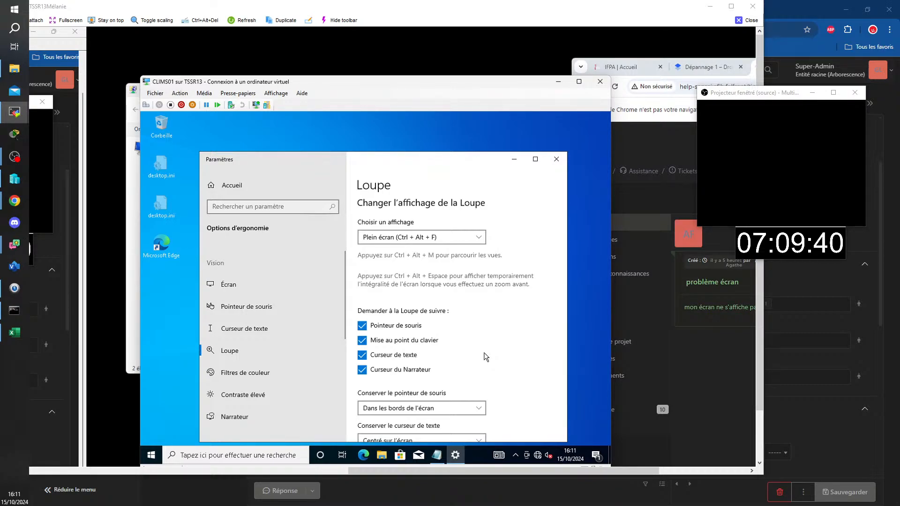
{"action": "scroll", "coordinate": [486, 357], "scroll_direction": "down", "scroll_amount": 5}
{"action": "left_click", "coordinate": [241, 286]}
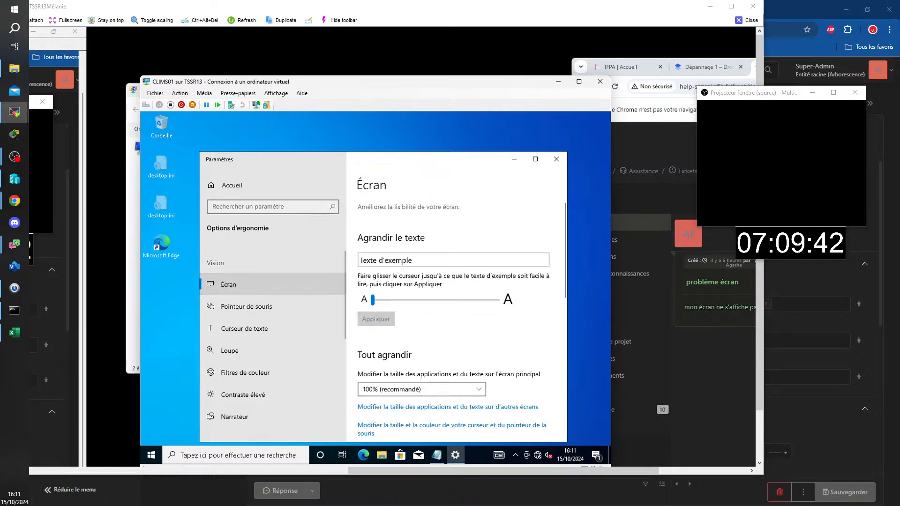
- Look over the text size, scaling and Windows personalization options on the Écran page of Options d'ergonomie
{"action": "scroll", "coordinate": [416, 251], "scroll_direction": "down", "scroll_amount": 2}
{"action": "scroll", "coordinate": [416, 251], "scroll_direction": "down", "scroll_amount": 3}
{"action": "scroll", "coordinate": [415, 250], "scroll_direction": "up", "scroll_amount": 5}
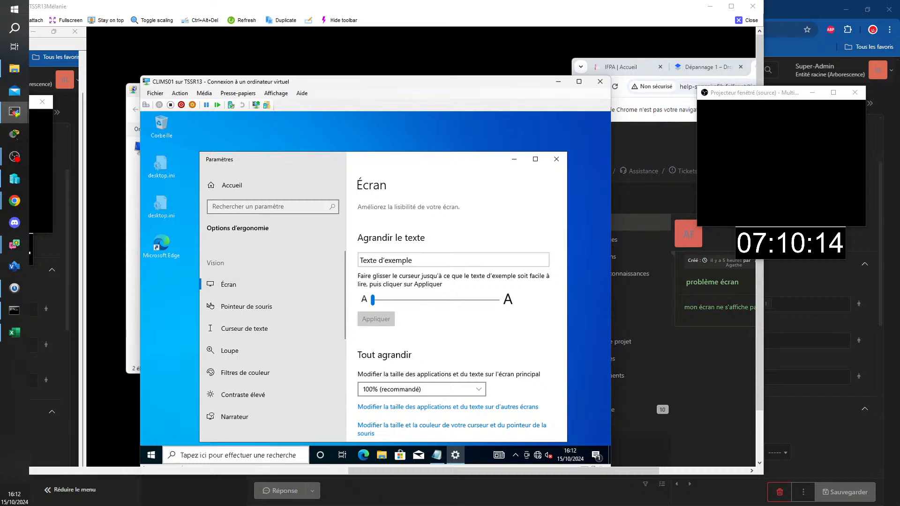
- Find Paramètres in the CLIMS01 list of installed applications and open it
{"action": "left_click", "coordinate": [234, 457]}
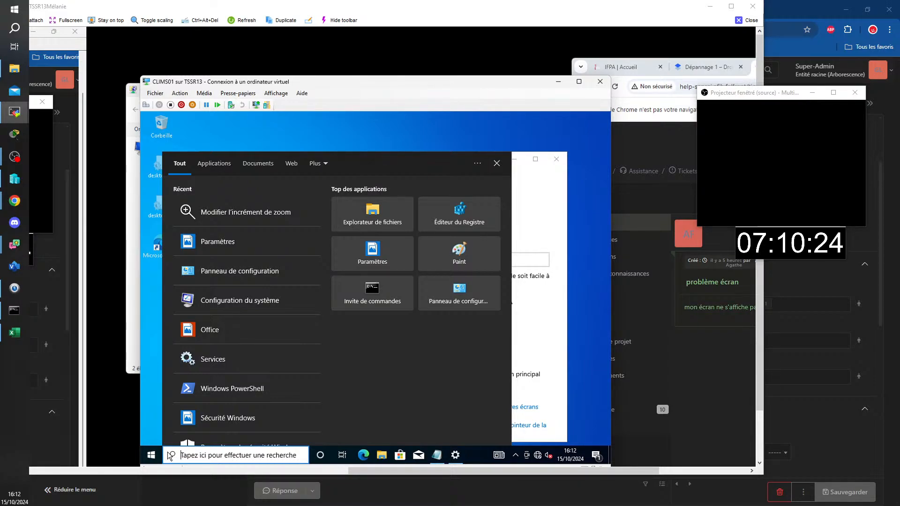
{"action": "left_click", "coordinate": [152, 455]}
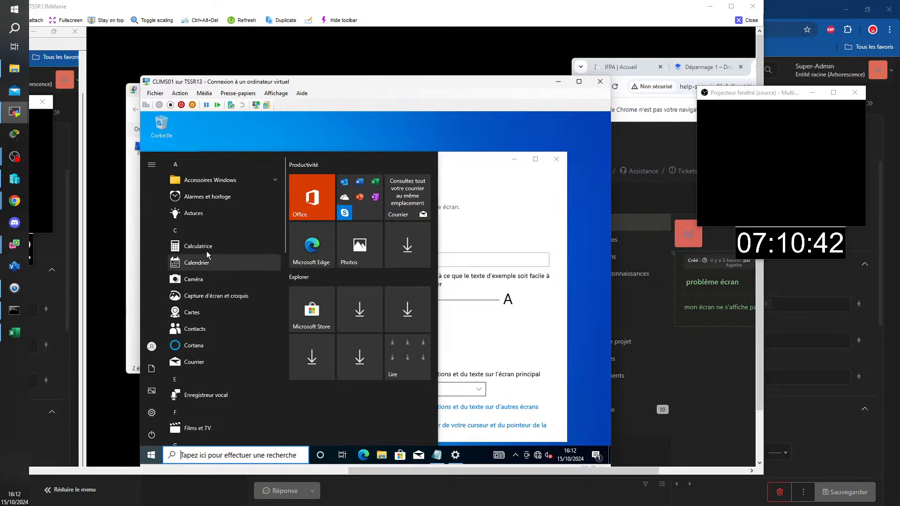
{"action": "scroll", "coordinate": [208, 255], "scroll_direction": "down", "scroll_amount": 5}
{"action": "scroll", "coordinate": [208, 253], "scroll_direction": "down", "scroll_amount": 5}
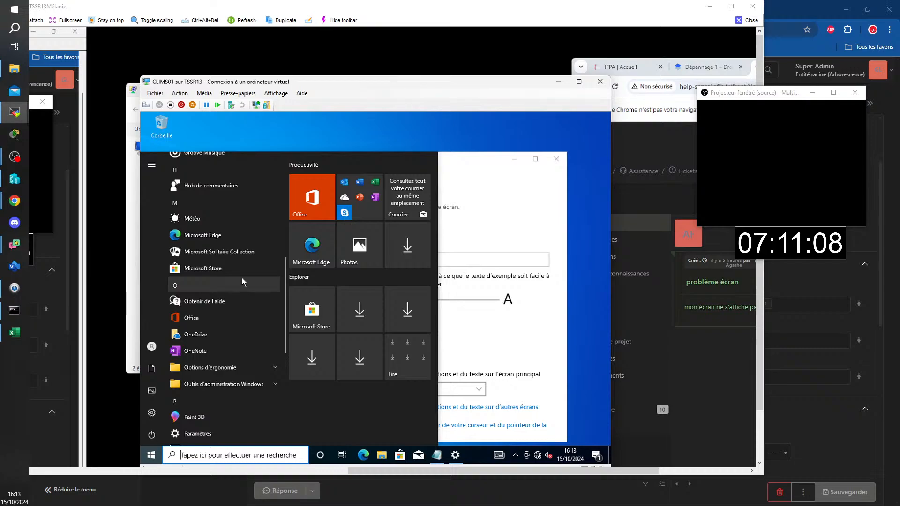
{"action": "scroll", "coordinate": [242, 277], "scroll_direction": "down", "scroll_amount": 2}
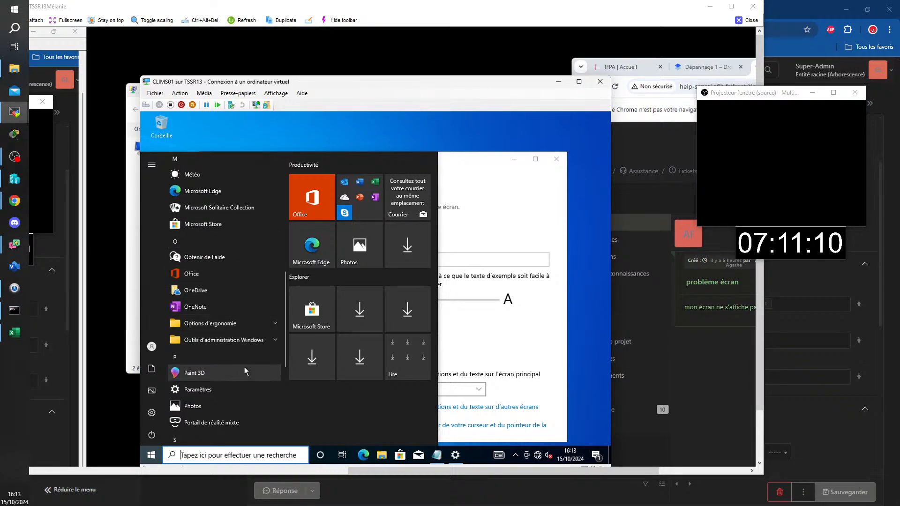
{"action": "left_click", "coordinate": [196, 391]}
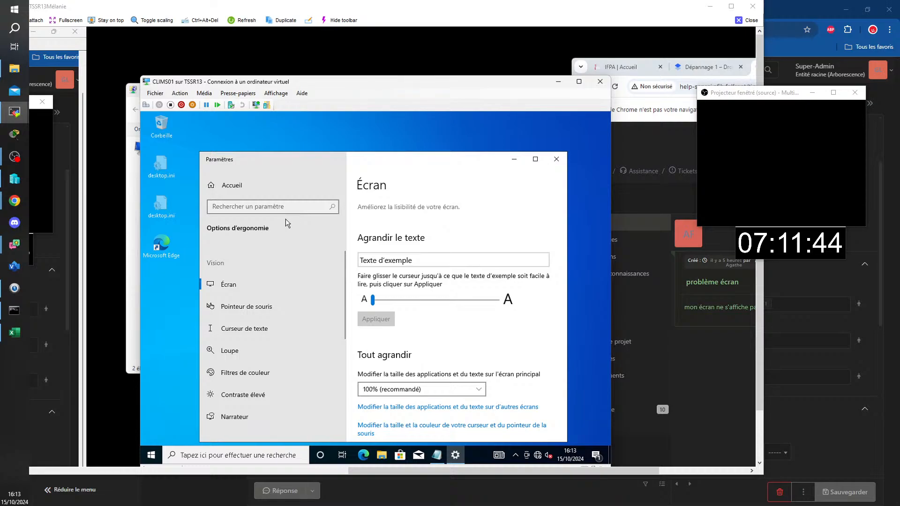
- Recheck the Agrandir le texte and Tout agrandir options on the ease-of-access Écran page
{"action": "left_click", "coordinate": [268, 210]}
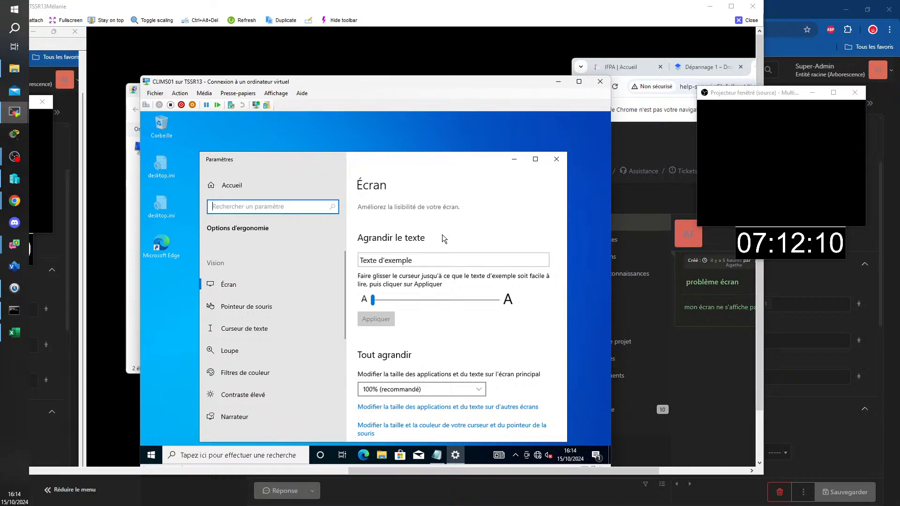
{"action": "scroll", "coordinate": [442, 234], "scroll_direction": "down", "scroll_amount": 2}
{"action": "scroll", "coordinate": [443, 234], "scroll_direction": "up", "scroll_amount": 2}
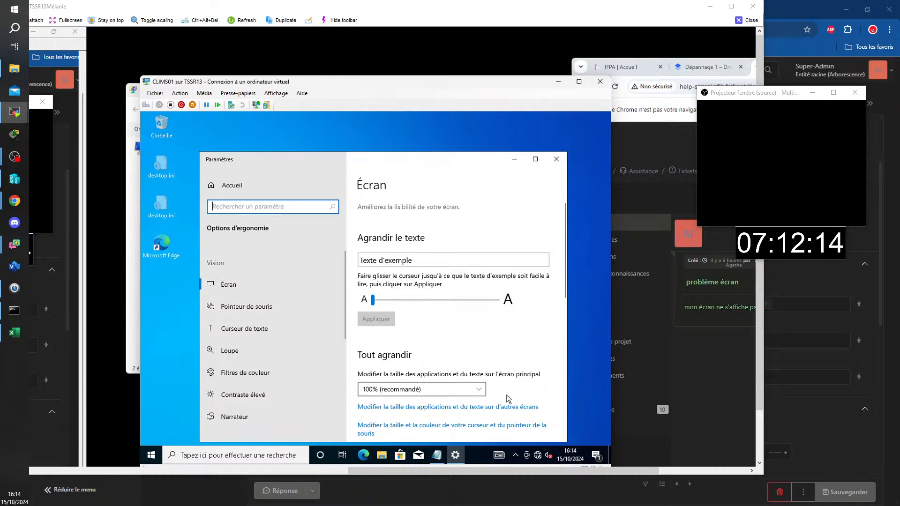
{"action": "scroll", "coordinate": [508, 398], "scroll_direction": "down", "scroll_amount": 5}
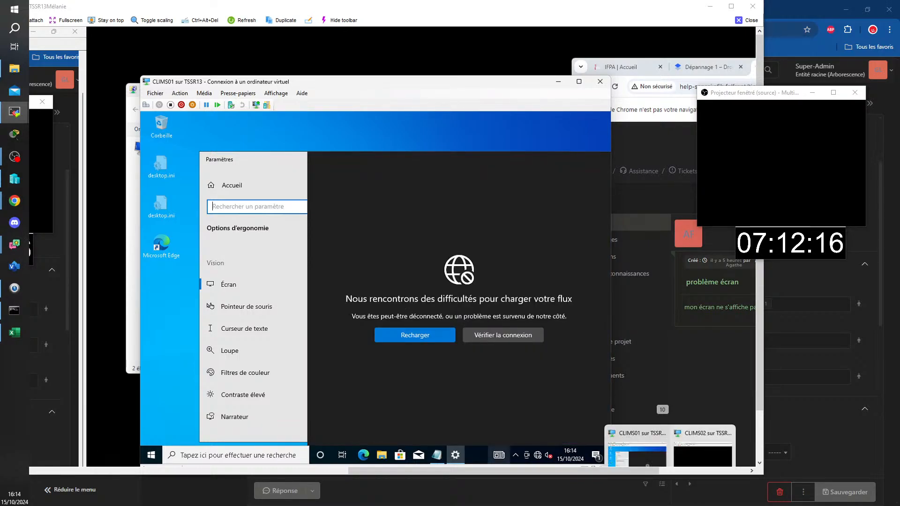
- Switch to the CLIMS02 virtual machine, search Windows for "ecran" and open Paramètres d'écran
{"action": "left_click", "coordinate": [676, 449]}
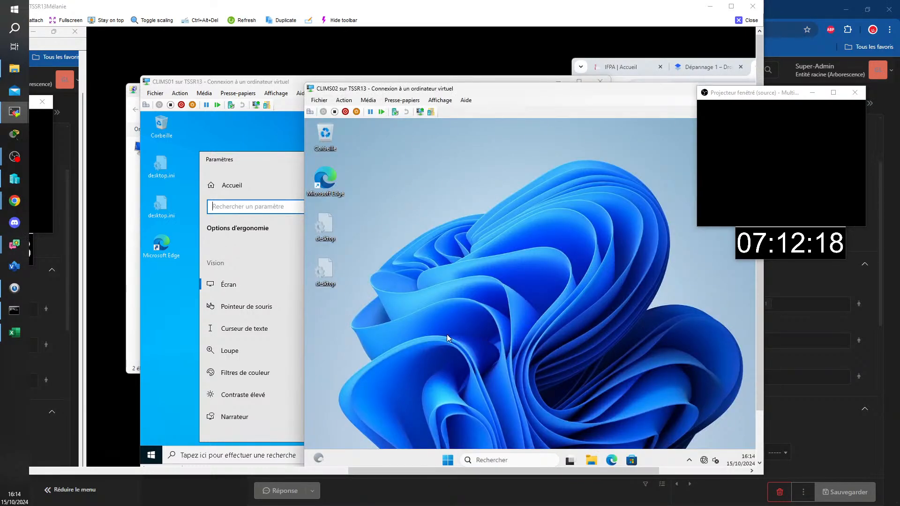
{"action": "left_click", "coordinate": [447, 460]}
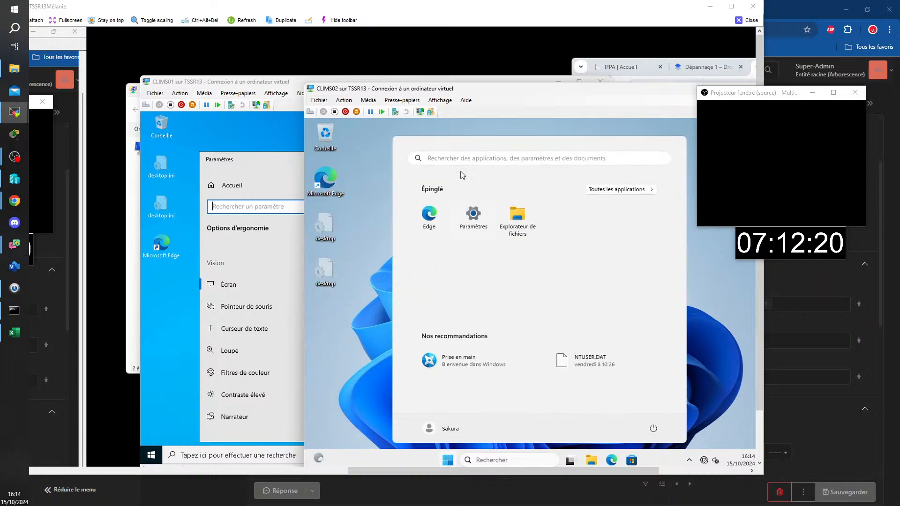
{"action": "left_click", "coordinate": [492, 460]}
{"action": "type", "text": "ecran"}
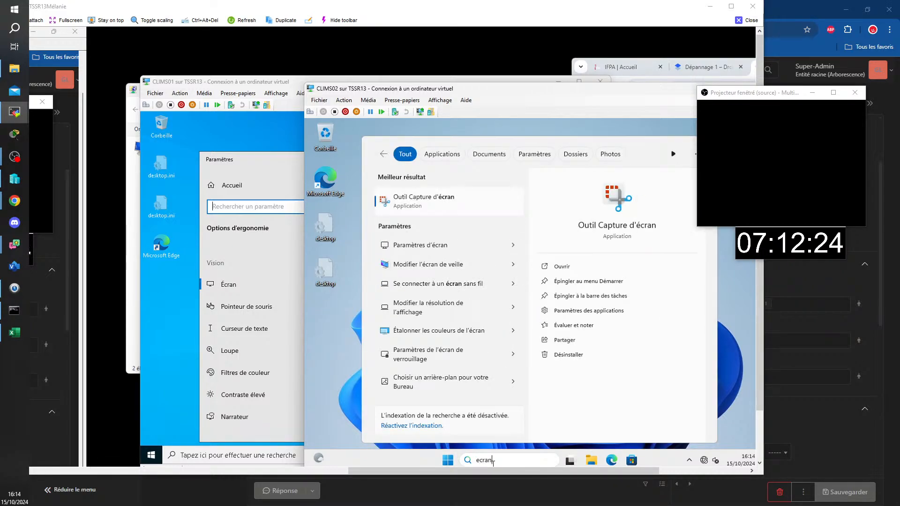
{"action": "left_click", "coordinate": [439, 248]}
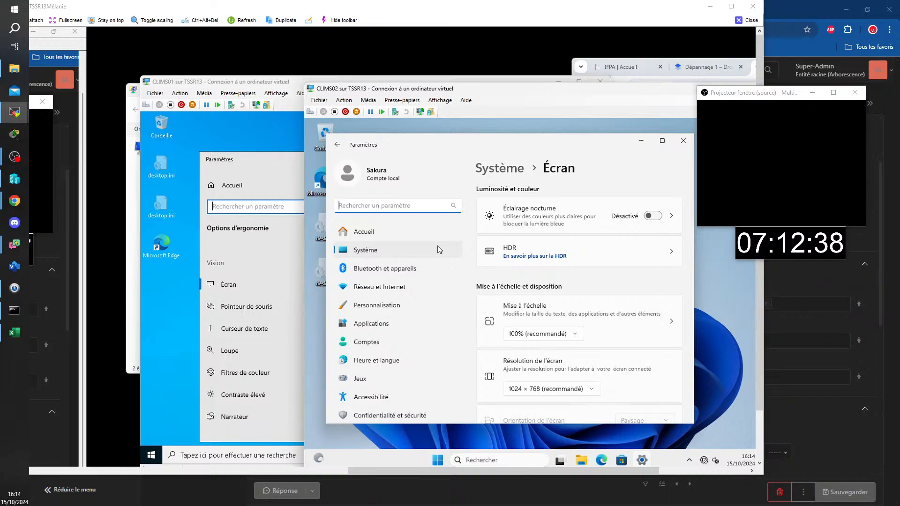
- Return to the CLIMS01 virtual machine, search its settings for "barre" and open Paramètres de la barre des tâches
{"action": "left_click", "coordinate": [271, 171]}
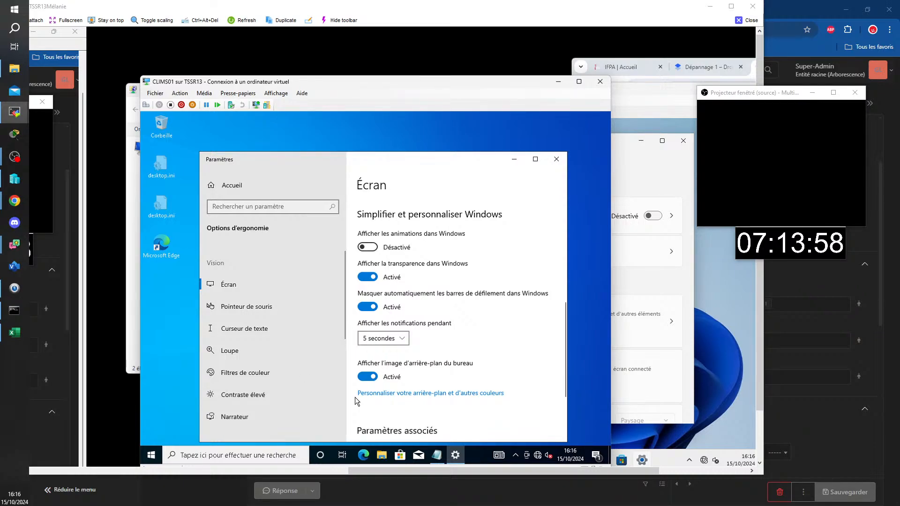
{"action": "left_click", "coordinate": [288, 208]}
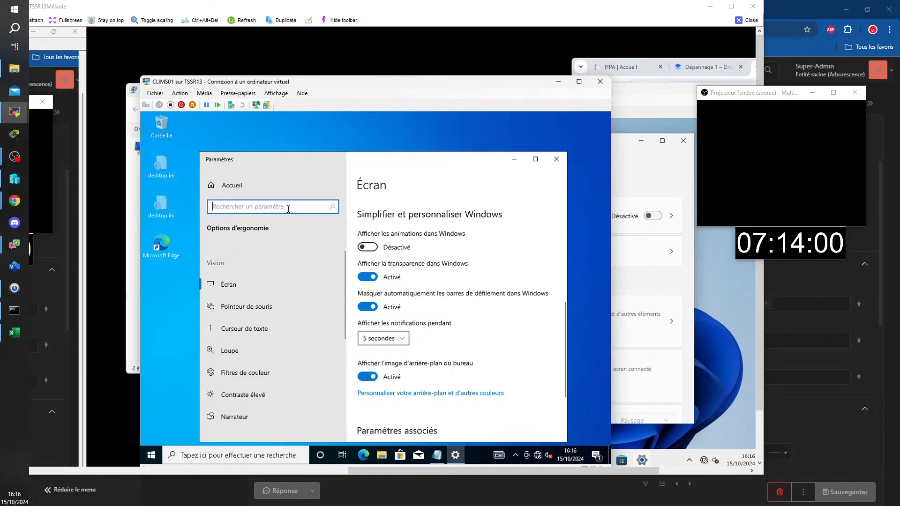
{"action": "type", "text": "barre"}
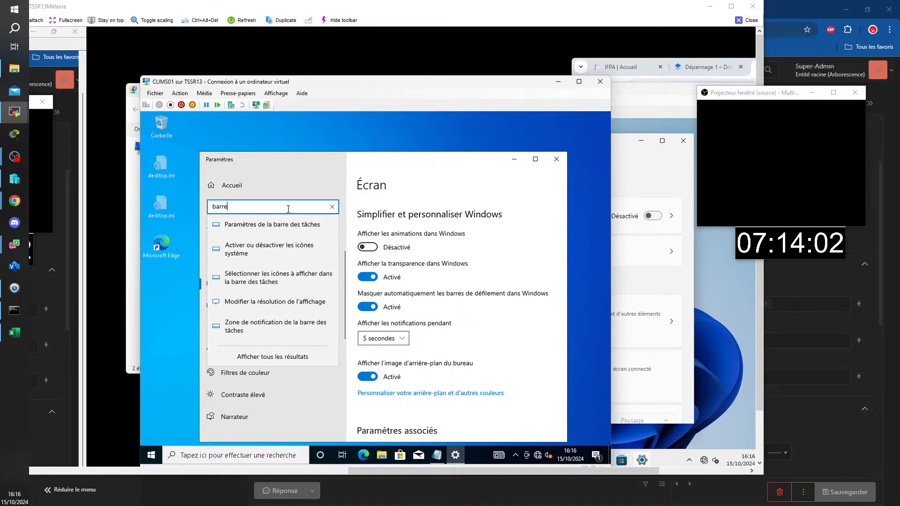
{"action": "left_click", "coordinate": [314, 226]}
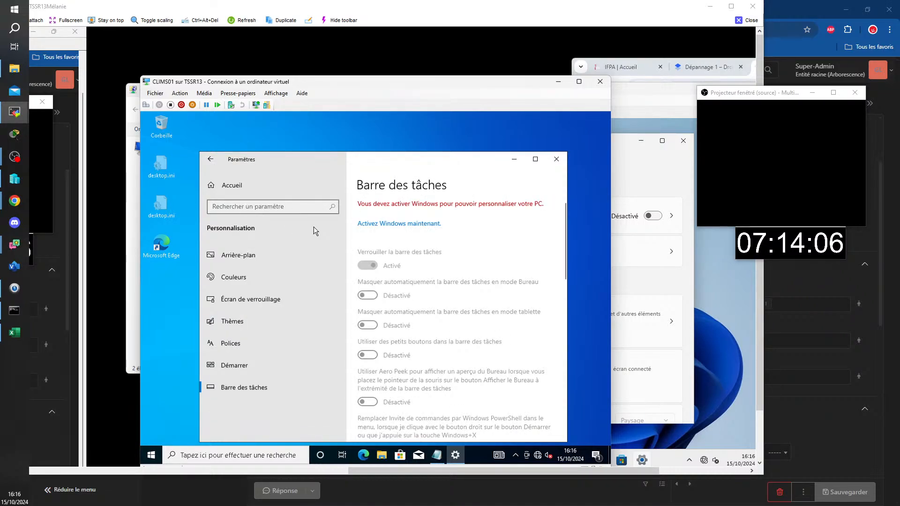
- Examine the Barre des tâches options for locking, hiding, position, notification area, multiple displays and contacts
{"action": "scroll", "coordinate": [439, 391], "scroll_direction": "down", "scroll_amount": 8}
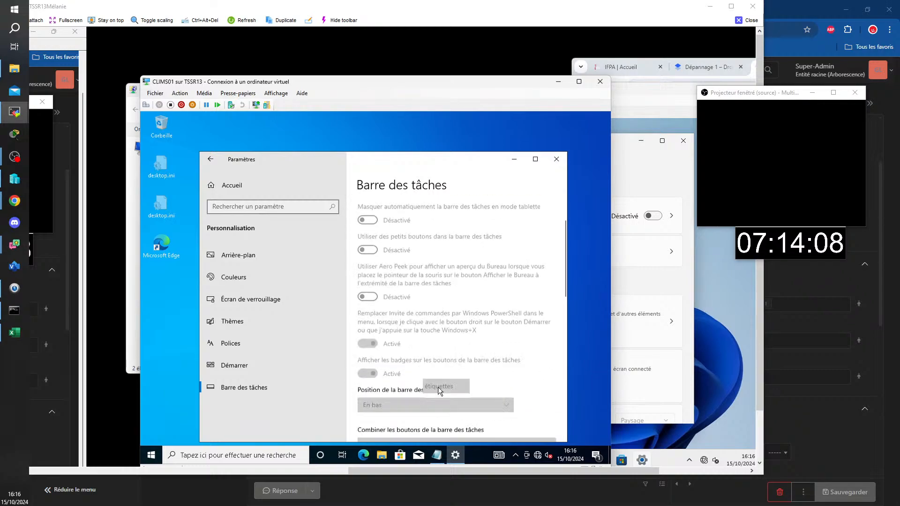
{"action": "scroll", "coordinate": [439, 390], "scroll_direction": "down", "scroll_amount": 6}
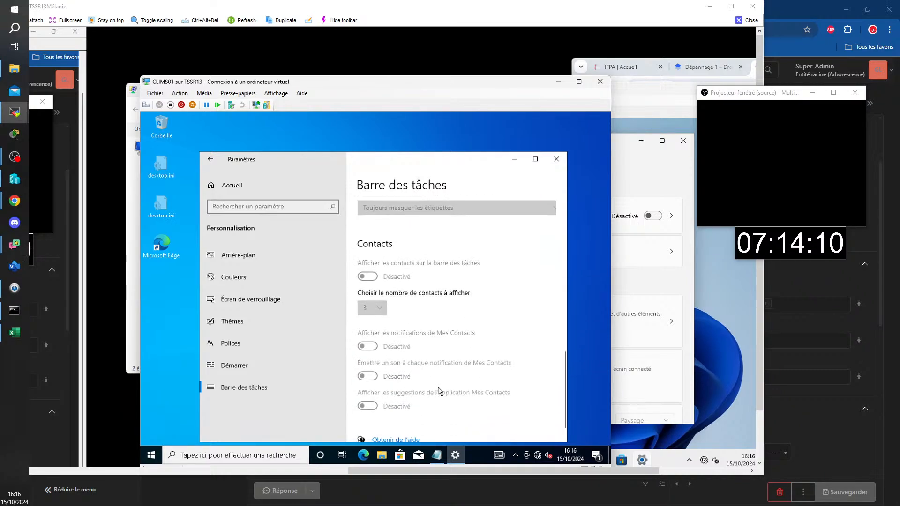
{"action": "scroll", "coordinate": [440, 390], "scroll_direction": "up", "scroll_amount": 12}
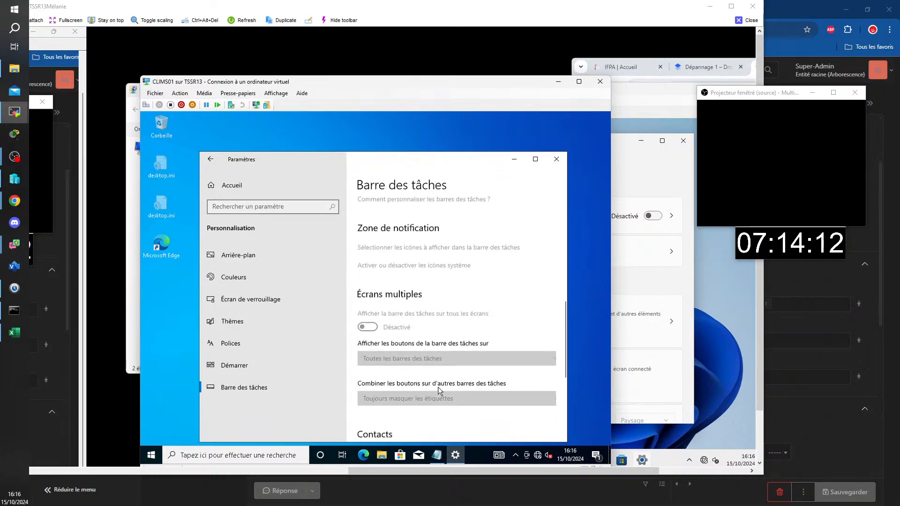
{"action": "scroll", "coordinate": [439, 390], "scroll_direction": "up", "scroll_amount": 1}
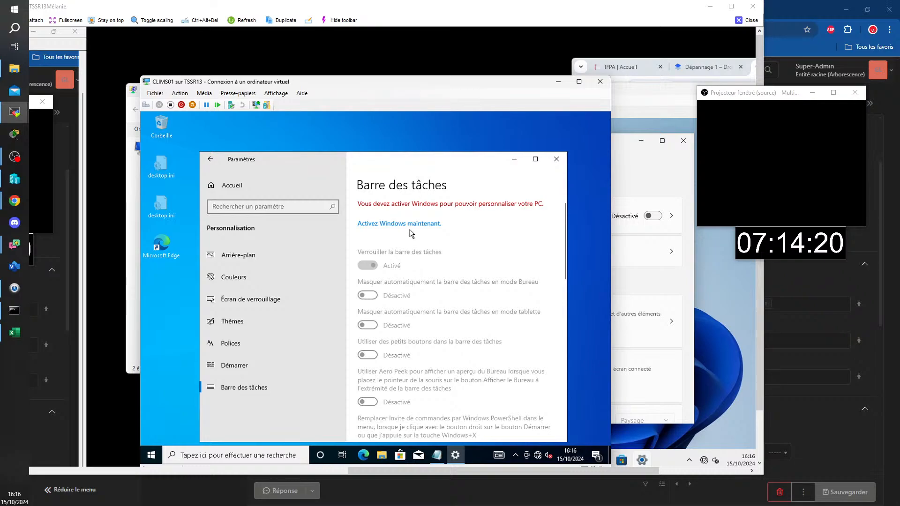
{"action": "scroll", "coordinate": [437, 374], "scroll_direction": "down", "scroll_amount": 10}
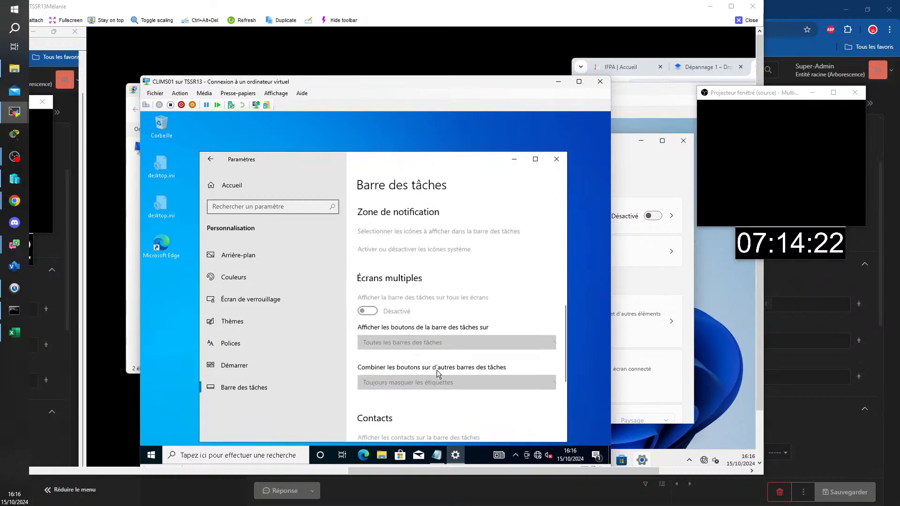
{"action": "scroll", "coordinate": [437, 374], "scroll_direction": "down", "scroll_amount": 3}
{"action": "scroll", "coordinate": [436, 373], "scroll_direction": "down", "scroll_amount": 1}
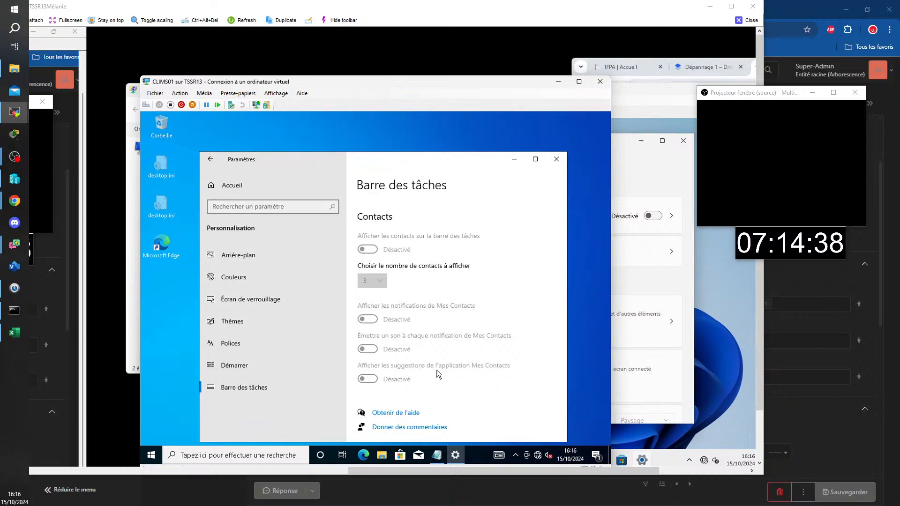
{"action": "scroll", "coordinate": [439, 373], "scroll_direction": "up", "scroll_amount": 20}
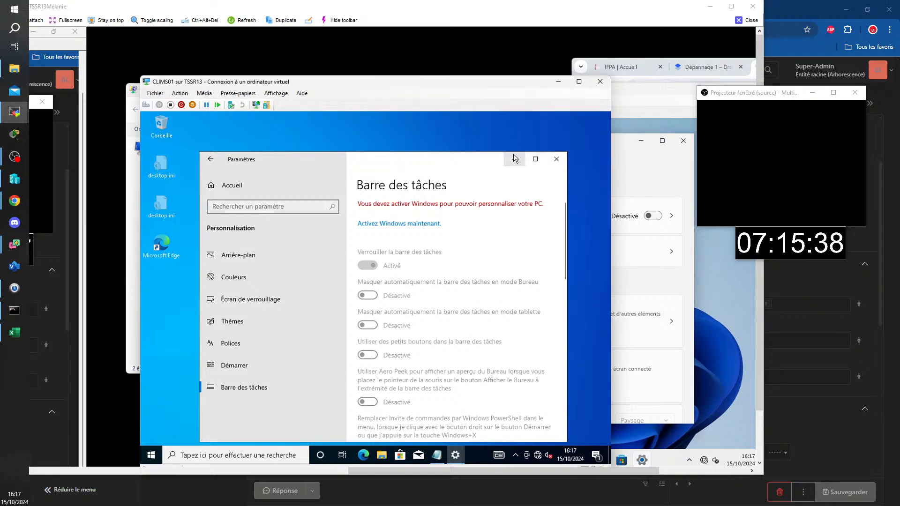
- Close the taskbar settings and open Paramètres d'affichage for the CLIMS01 desktop
{"action": "left_click", "coordinate": [556, 159]}
{"action": "right_click", "coordinate": [405, 335]}
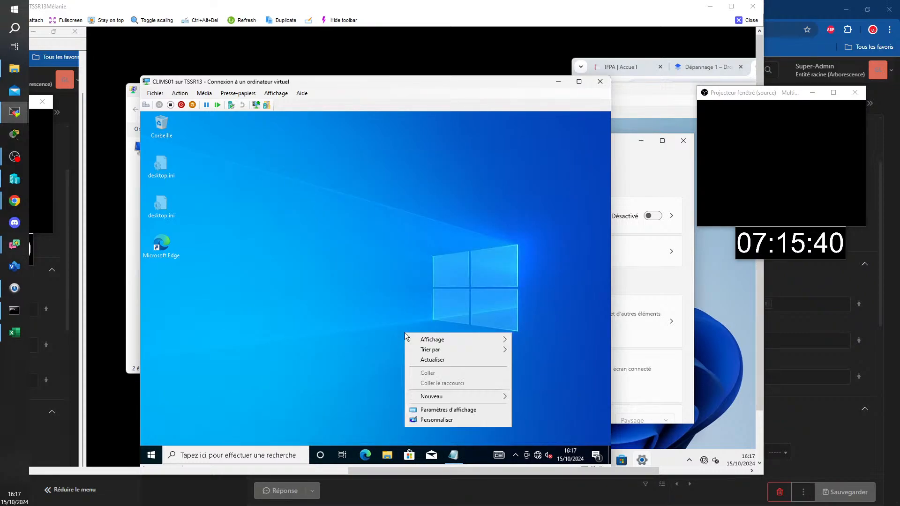
{"action": "left_click", "coordinate": [428, 410]}
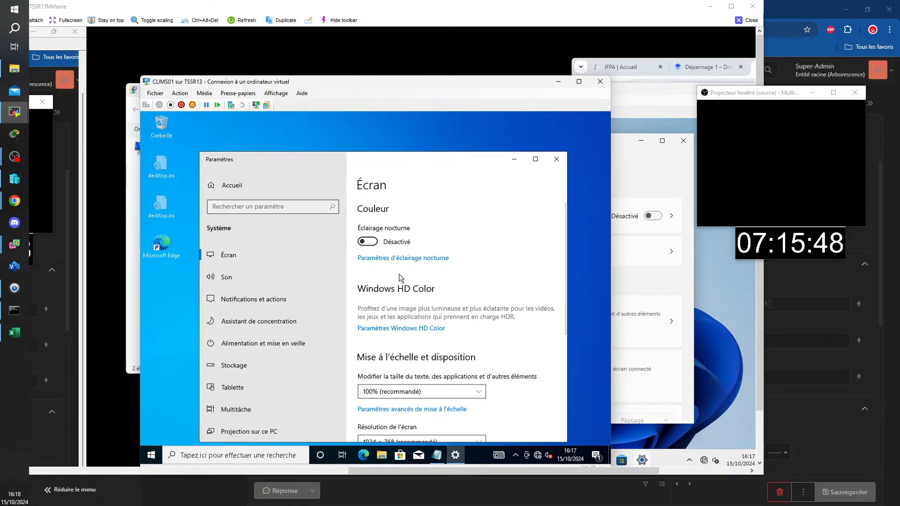
- Examine the system Écran page's night light, HD color, scaling, resolution, orientation and multiple-display settings
{"action": "scroll", "coordinate": [398, 274], "scroll_direction": "down", "scroll_amount": 1}
{"action": "scroll", "coordinate": [399, 274], "scroll_direction": "down", "scroll_amount": 4}
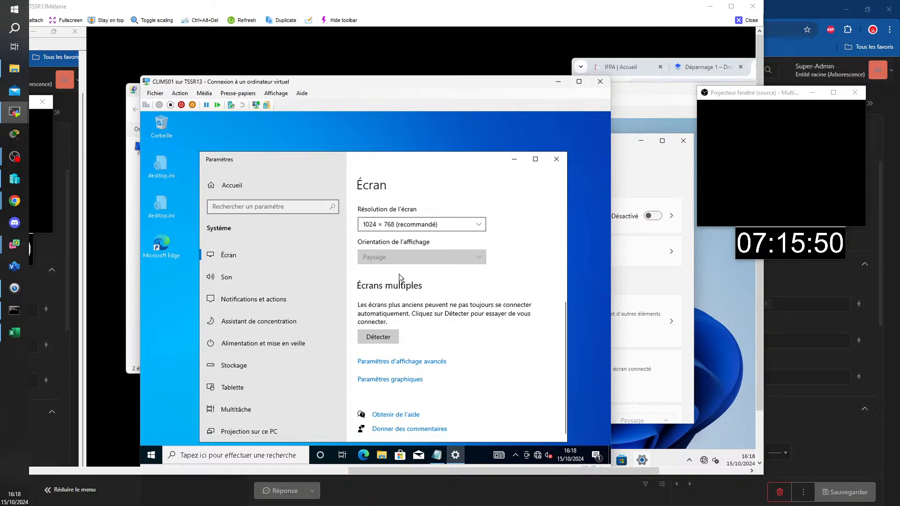
{"action": "scroll", "coordinate": [394, 226], "scroll_direction": "up", "scroll_amount": 6}
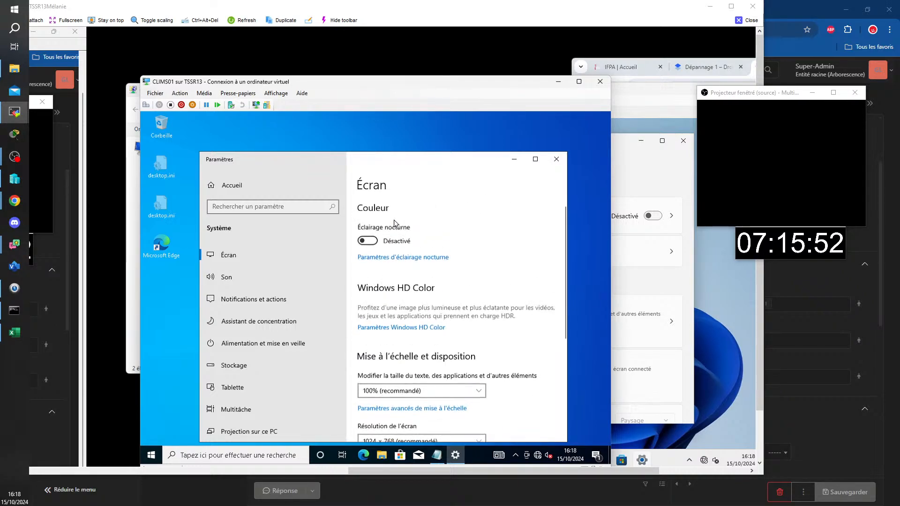
{"action": "scroll", "coordinate": [395, 227], "scroll_direction": "down", "scroll_amount": 3}
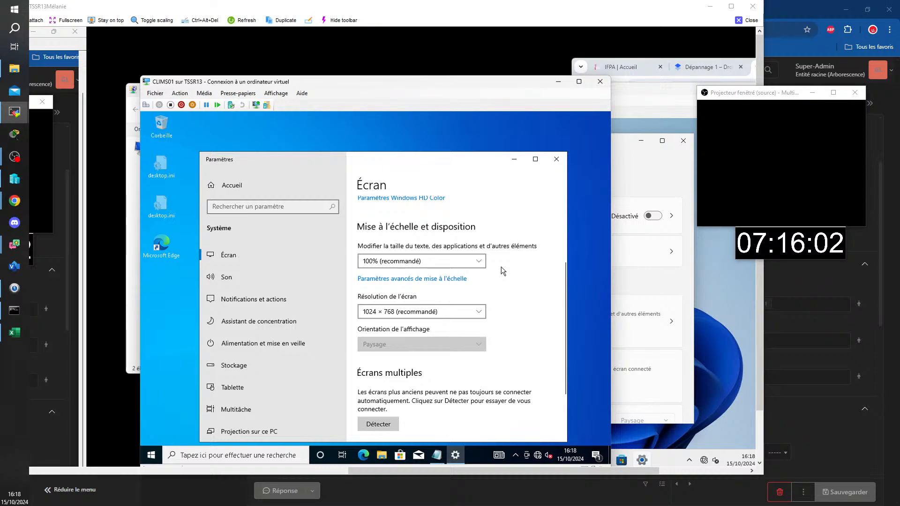
{"action": "scroll", "coordinate": [502, 266], "scroll_direction": "up", "scroll_amount": 3}
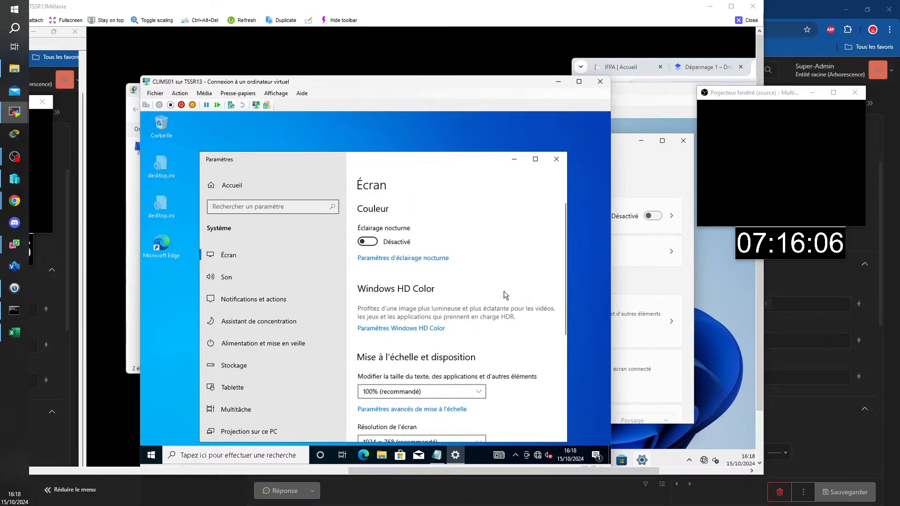
{"action": "scroll", "coordinate": [506, 294], "scroll_direction": "down", "scroll_amount": 2}
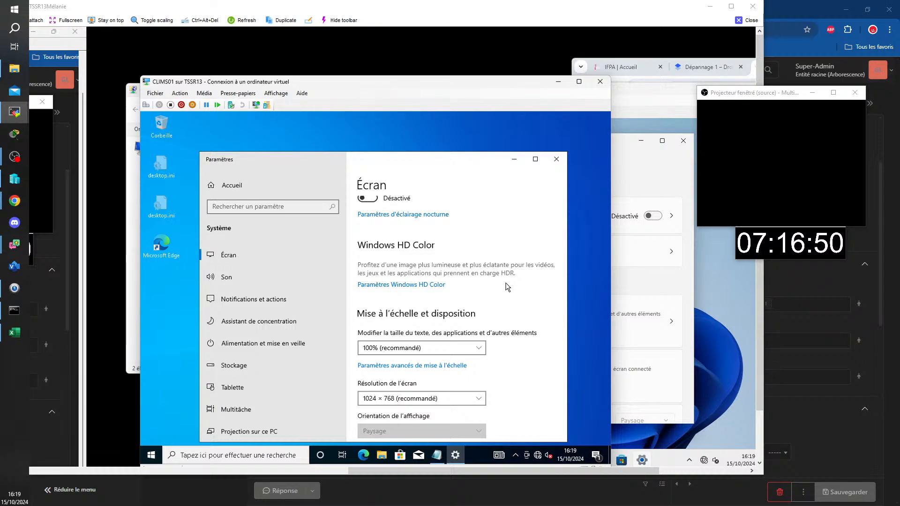
{"action": "right_click", "coordinate": [580, 300]}
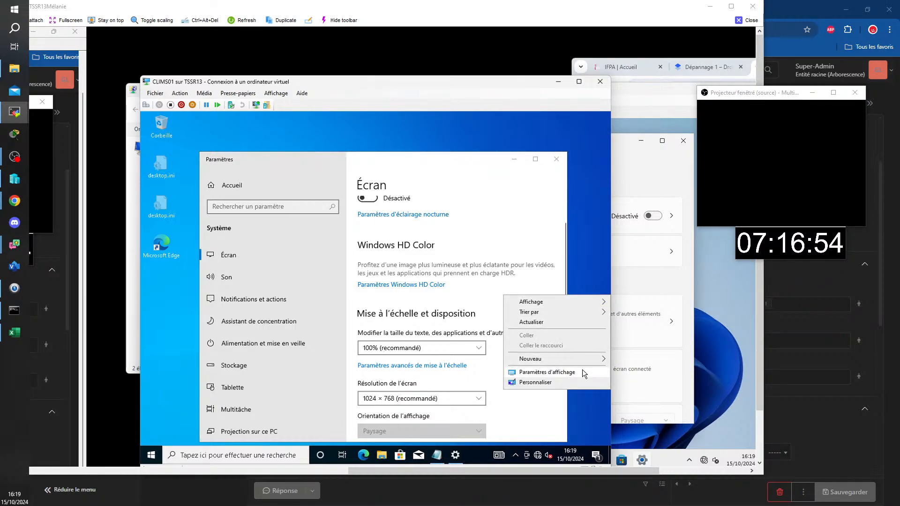
{"action": "left_click", "coordinate": [586, 226]}
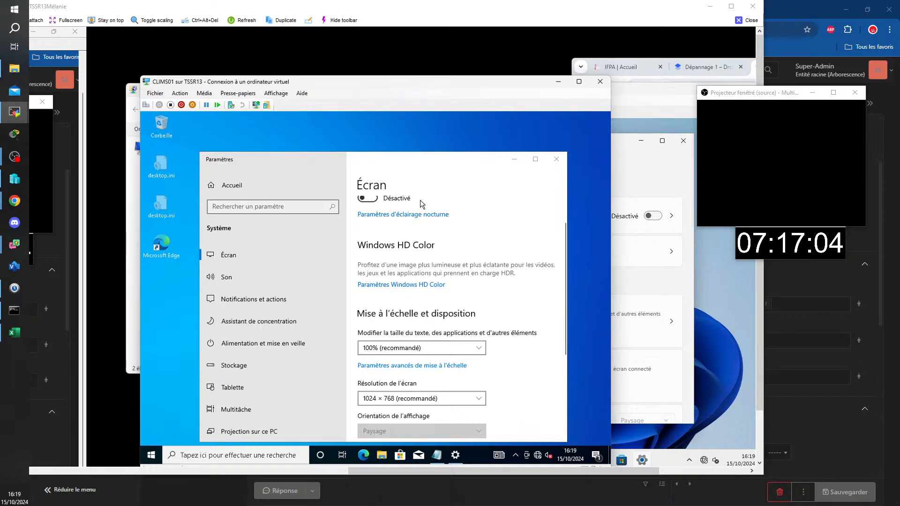
{"action": "scroll", "coordinate": [422, 205], "scroll_direction": "down", "scroll_amount": 3}
{"action": "scroll", "coordinate": [422, 205], "scroll_direction": "up", "scroll_amount": 5}
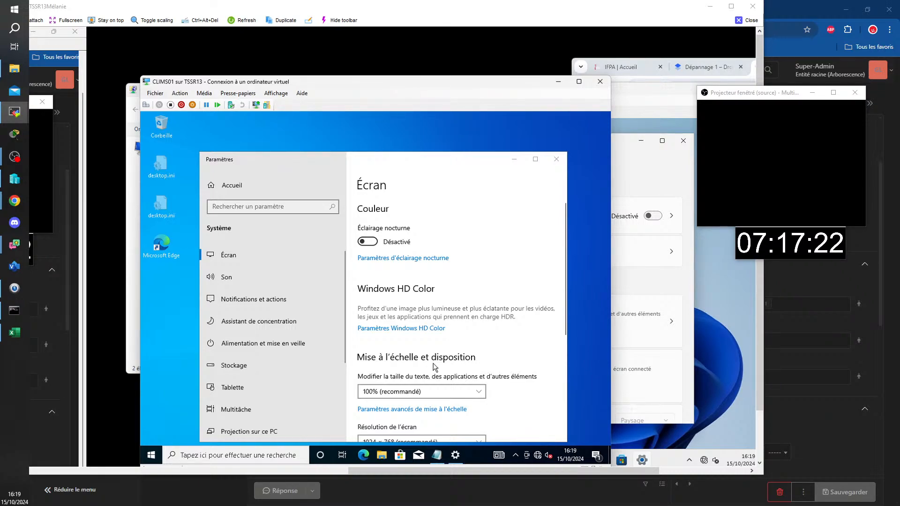
{"action": "scroll", "coordinate": [506, 338], "scroll_direction": "down", "scroll_amount": 2}
{"action": "scroll", "coordinate": [416, 288], "scroll_direction": "up", "scroll_amount": 2}
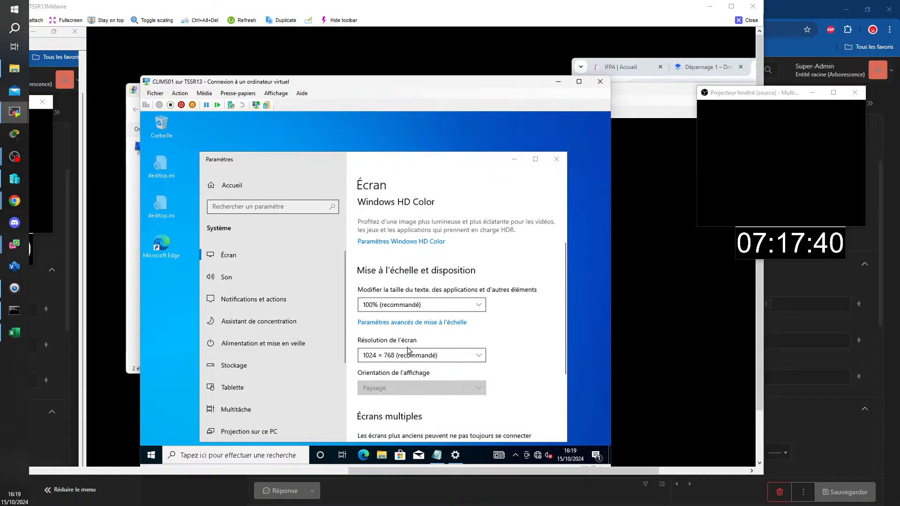
- Examine the screen resolution choices and the remaining multiple-display and advanced options on CLIMS01's Écran page
{"action": "left_click", "coordinate": [478, 356]}
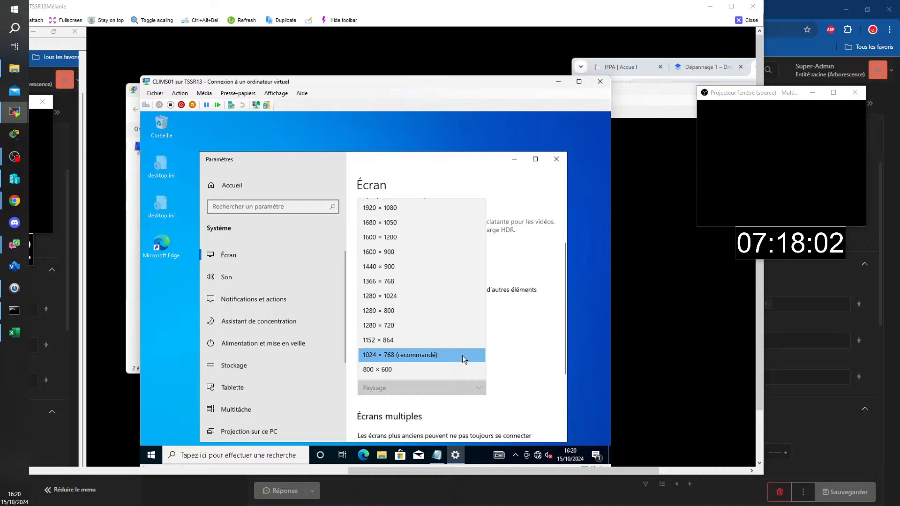
{"action": "left_click", "coordinate": [522, 361]}
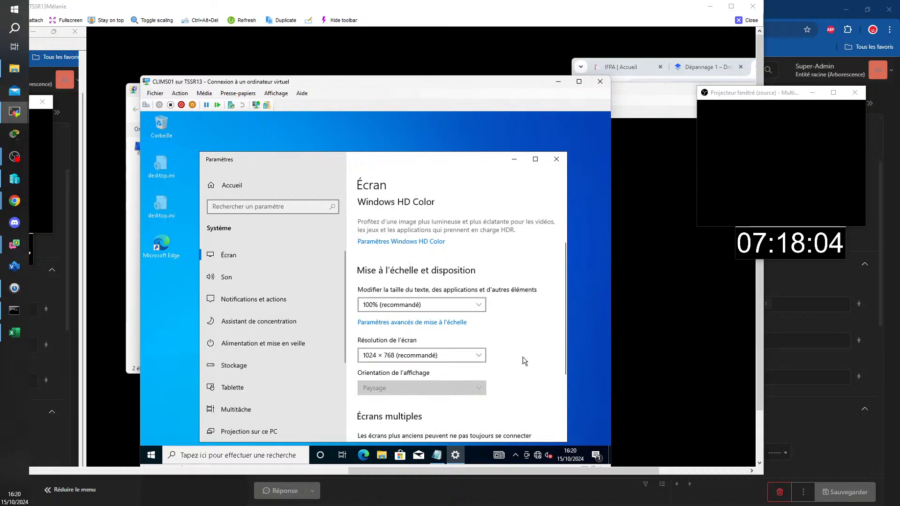
{"action": "scroll", "coordinate": [523, 359], "scroll_direction": "down", "scroll_amount": 3}
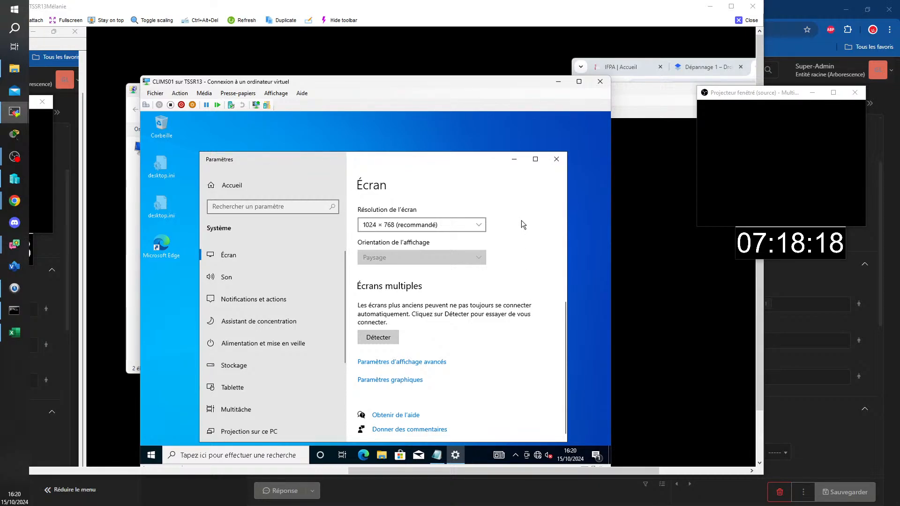
{"action": "scroll", "coordinate": [521, 220], "scroll_direction": "down", "scroll_amount": 1}
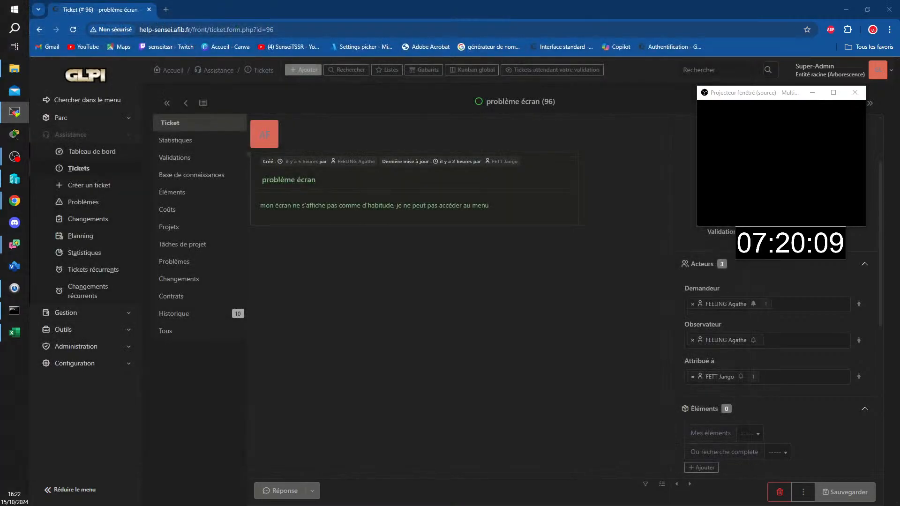
- Switch to GLPI in the browser, open the ticket HELP 0 ACCES from the ticket list and read its solution
{"action": "left_click", "coordinate": [461, 335]}
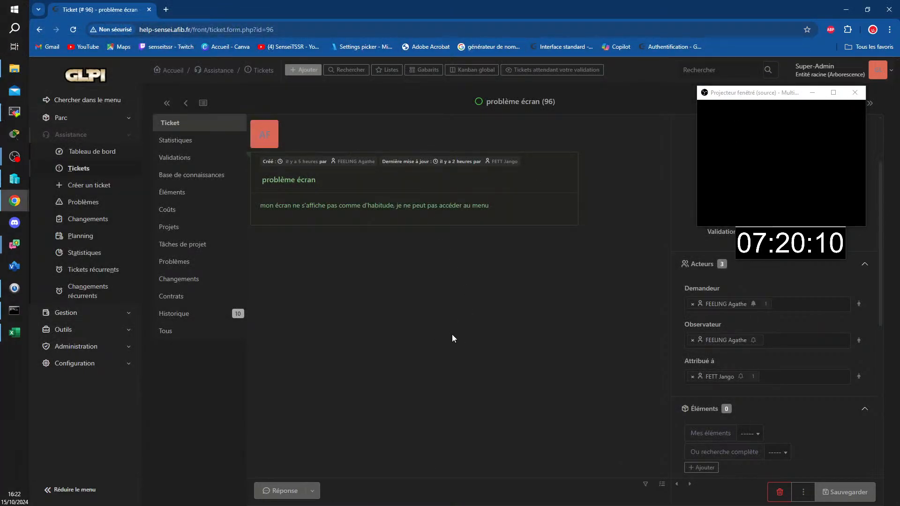
{"action": "left_click", "coordinate": [258, 72]}
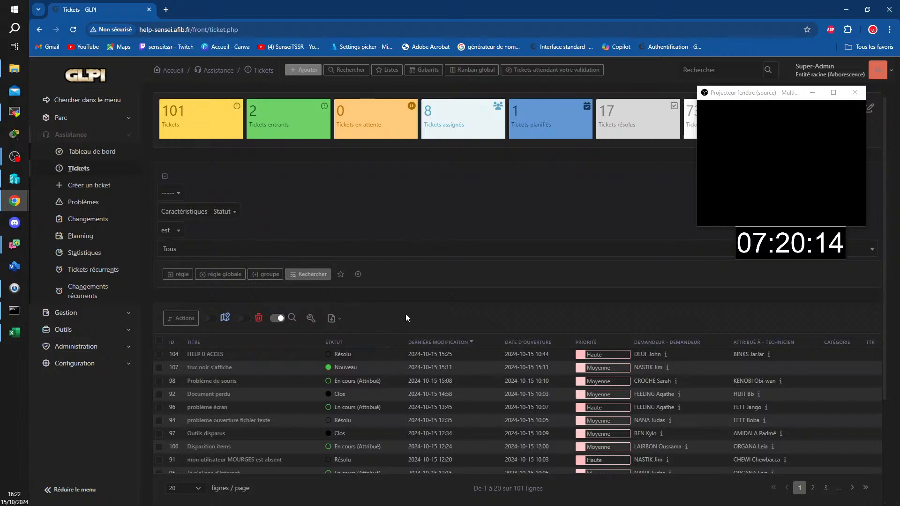
{"action": "left_click", "coordinate": [208, 356]}
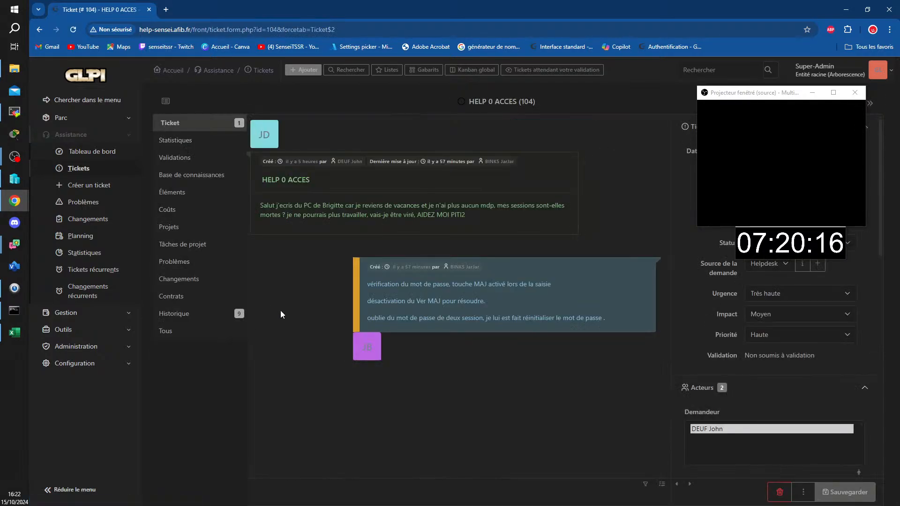
{"action": "left_click_drag", "start_coordinate": [377, 287], "coordinate": [505, 281]}
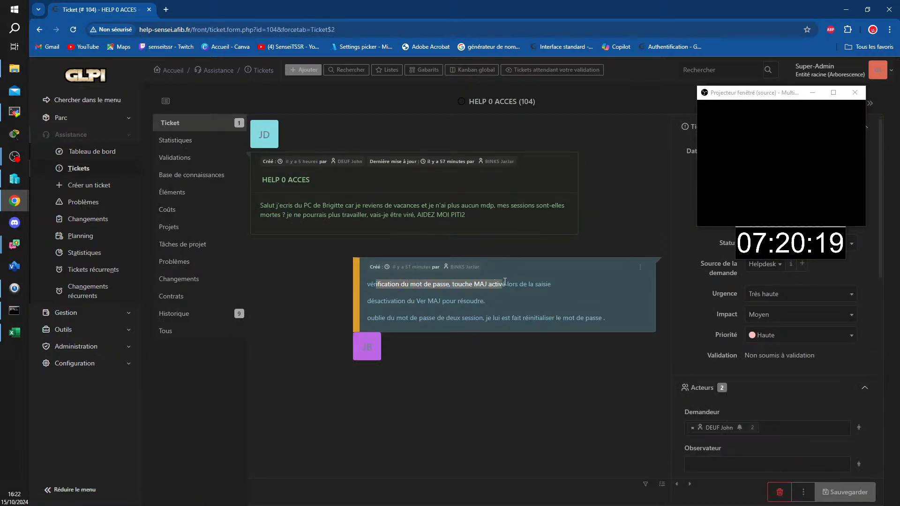
{"action": "left_click", "coordinate": [539, 290]}
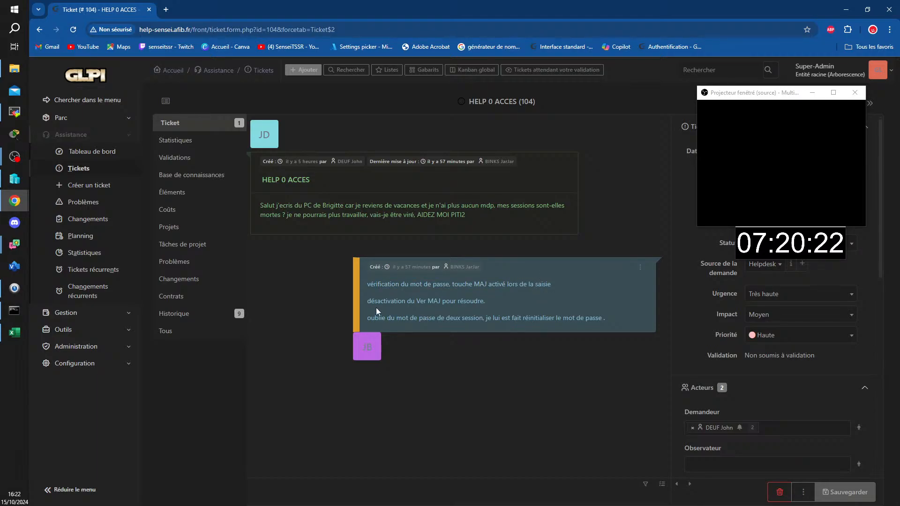
{"action": "left_click_drag", "start_coordinate": [377, 300], "coordinate": [536, 301]}
{"action": "left_click", "coordinate": [537, 301]}
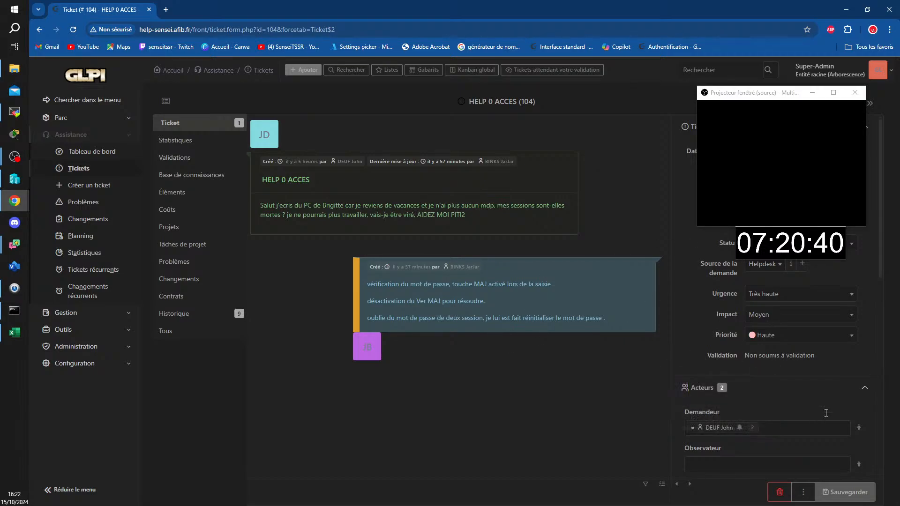
- Move the floating projector windows off the ticket fields, set the HELP 0 ACCES ticket's status to Clos and save
{"action": "scroll", "coordinate": [789, 373], "scroll_direction": "down", "scroll_amount": 1}
{"action": "left_click_drag", "start_coordinate": [775, 97], "coordinate": [763, 352]}
{"action": "left_click", "coordinate": [765, 230]}
{"action": "left_click_drag", "start_coordinate": [764, 230], "coordinate": [742, 321]}
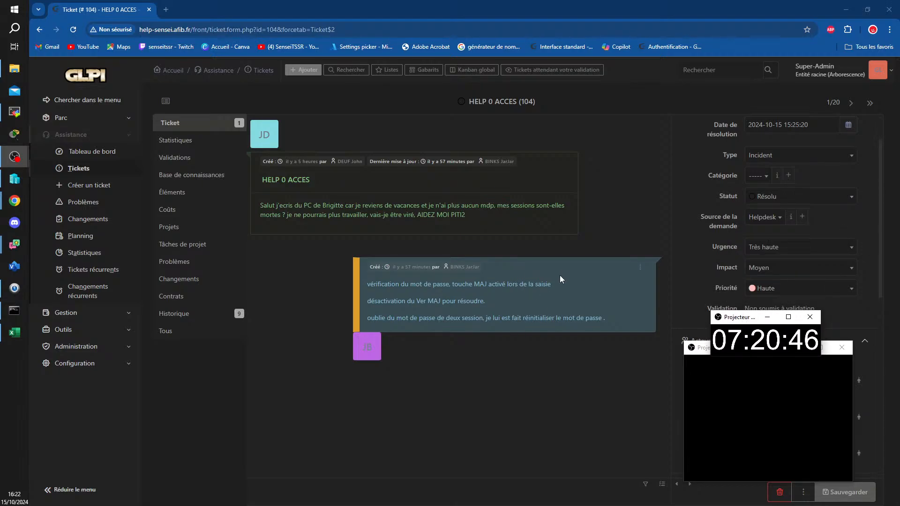
{"action": "left_click", "coordinate": [800, 196]}
{"action": "left_click", "coordinate": [760, 285]}
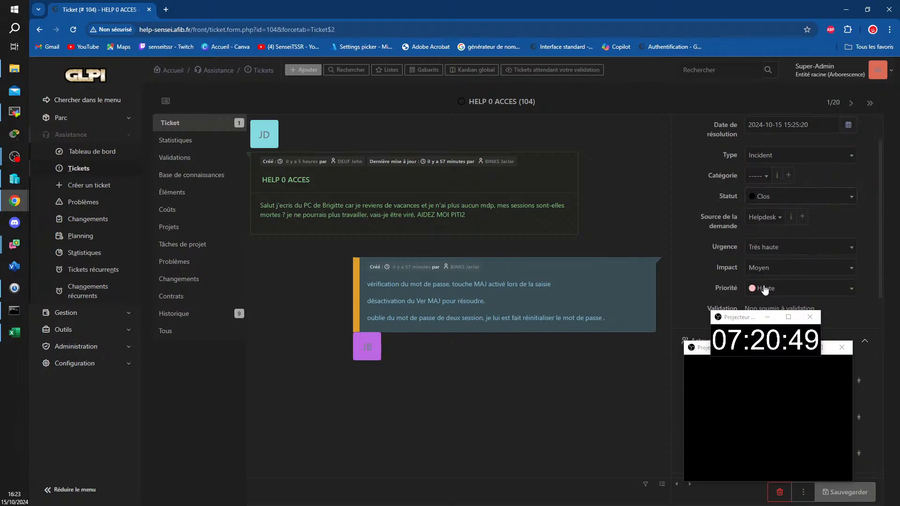
{"action": "left_click", "coordinate": [857, 500]}
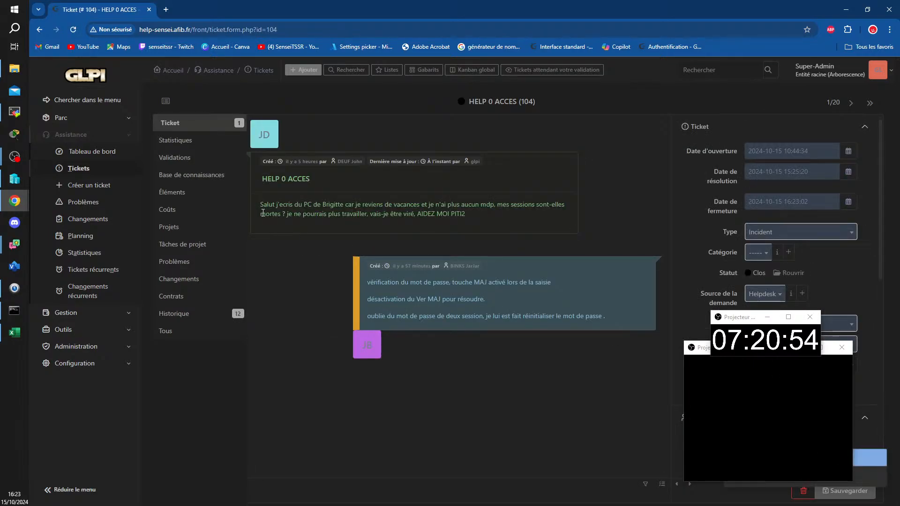
- Return to the ticket list and open the resolved ticket "probleme ouverture fichier texte"
{"action": "left_click", "coordinate": [256, 71]}
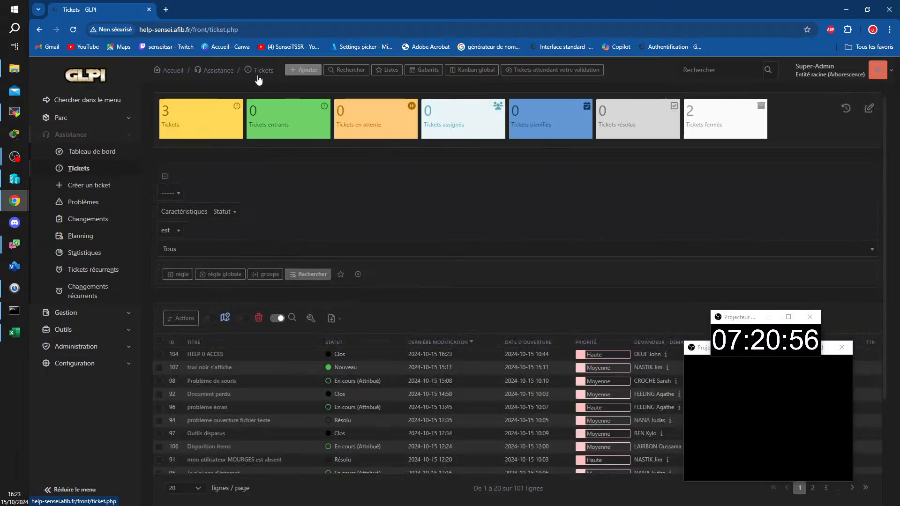
{"action": "scroll", "coordinate": [361, 286], "scroll_direction": "down", "scroll_amount": 2}
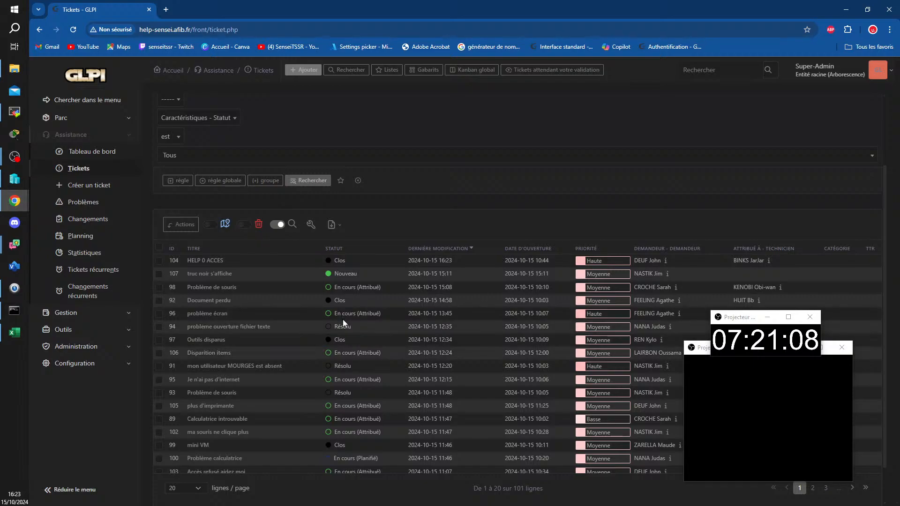
{"action": "left_click", "coordinate": [252, 329]}
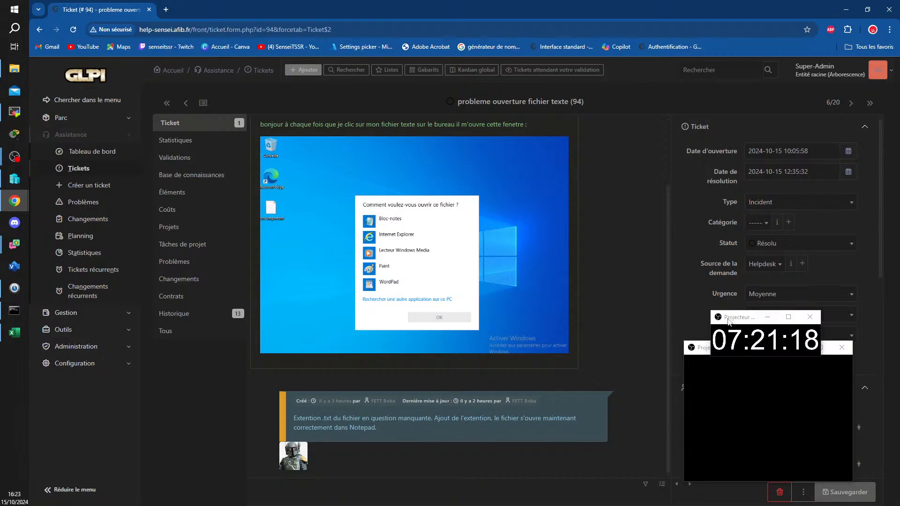
- Clear the projector windows from the status field, set the text file ticket's status to Clos and save it
{"action": "left_click_drag", "start_coordinate": [729, 322], "coordinate": [617, 254]}
{"action": "left_click_drag", "start_coordinate": [747, 352], "coordinate": [623, 302]}
{"action": "left_click", "coordinate": [750, 244]}
{"action": "left_click", "coordinate": [759, 337]}
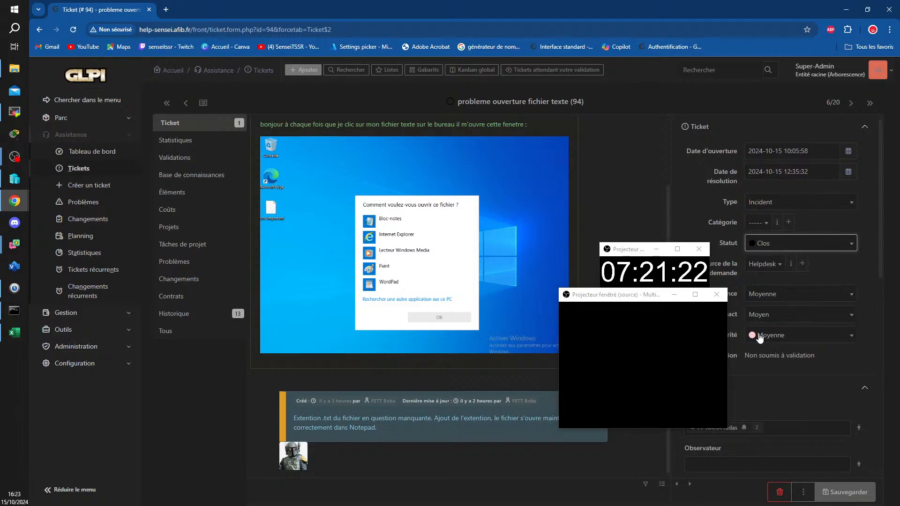
{"action": "left_click", "coordinate": [846, 492]}
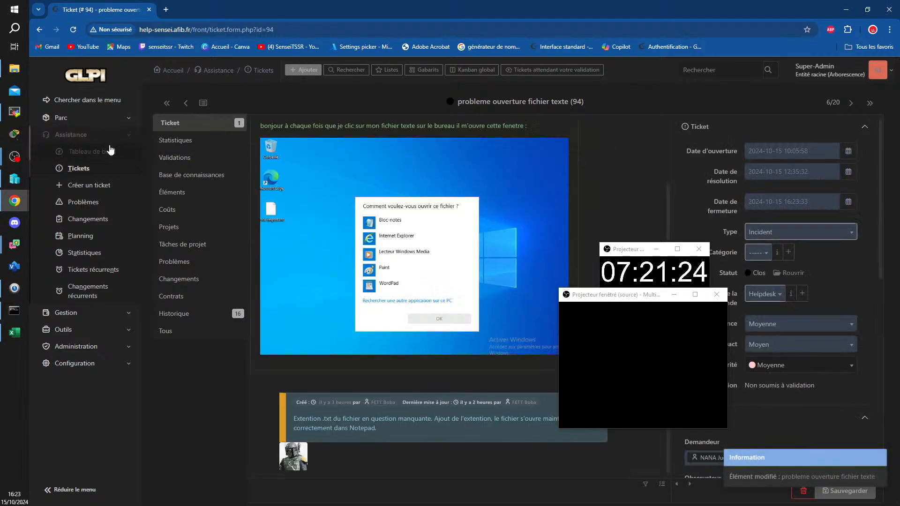
- Go back to the ticket list and open the resolved "Problème de souris" ticket number 93
{"action": "left_click", "coordinate": [261, 70]}
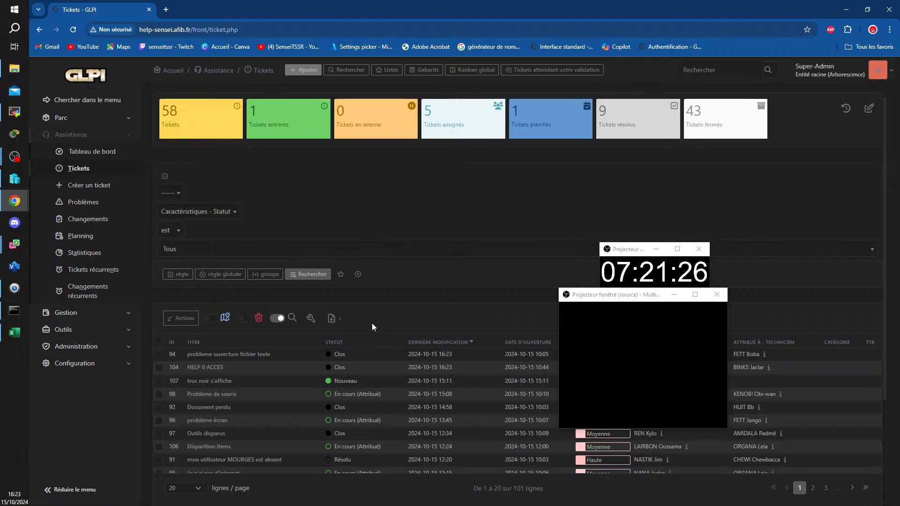
{"action": "scroll", "coordinate": [372, 327], "scroll_direction": "down", "scroll_amount": 3}
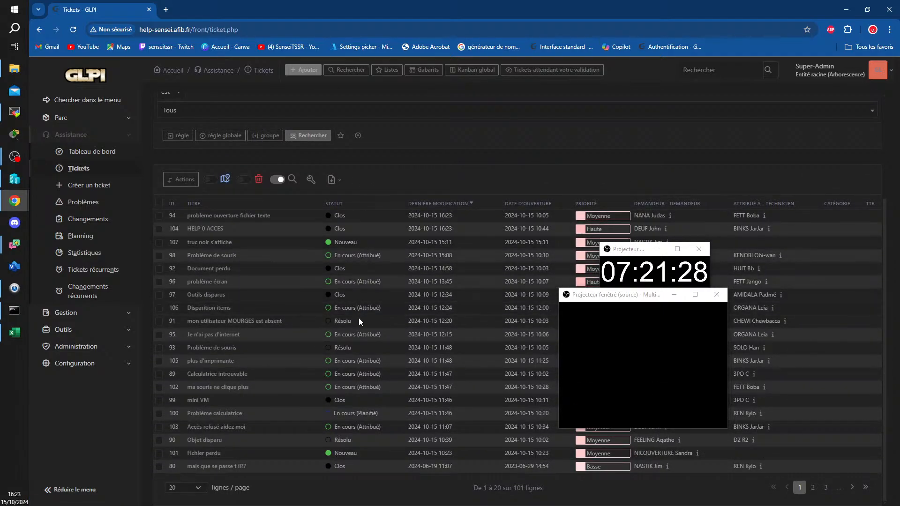
{"action": "left_click", "coordinate": [209, 351]}
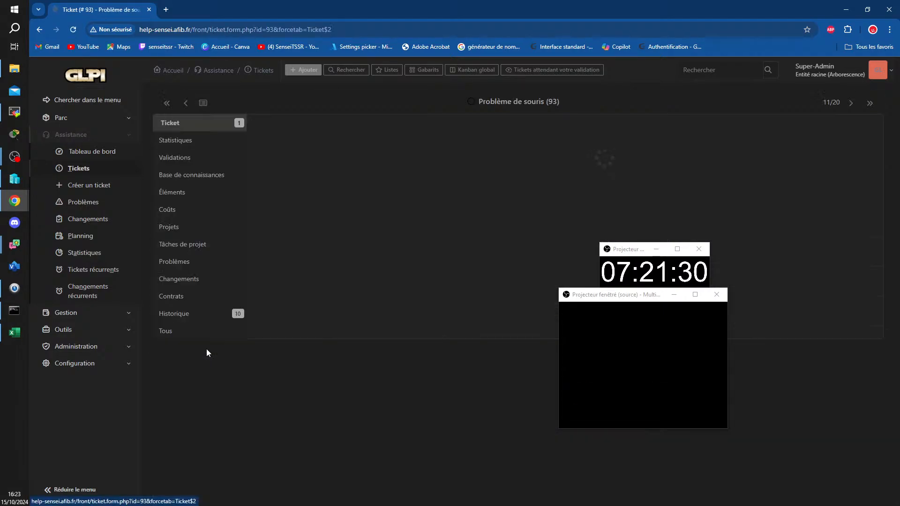
- Uncover the status field of the mouse problem ticket, set it to Clos and save the ticket
{"action": "left_click_drag", "start_coordinate": [626, 300], "coordinate": [711, 121]}
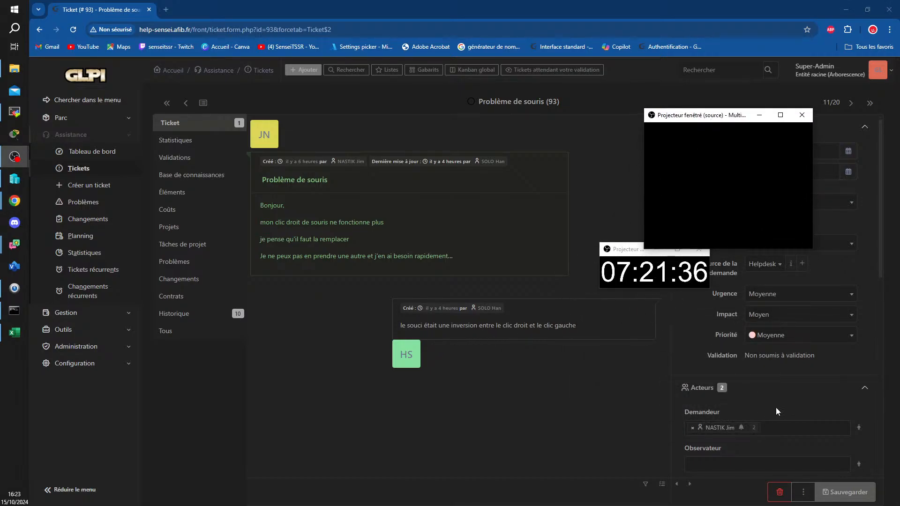
{"action": "left_click_drag", "start_coordinate": [721, 117], "coordinate": [633, 128]}
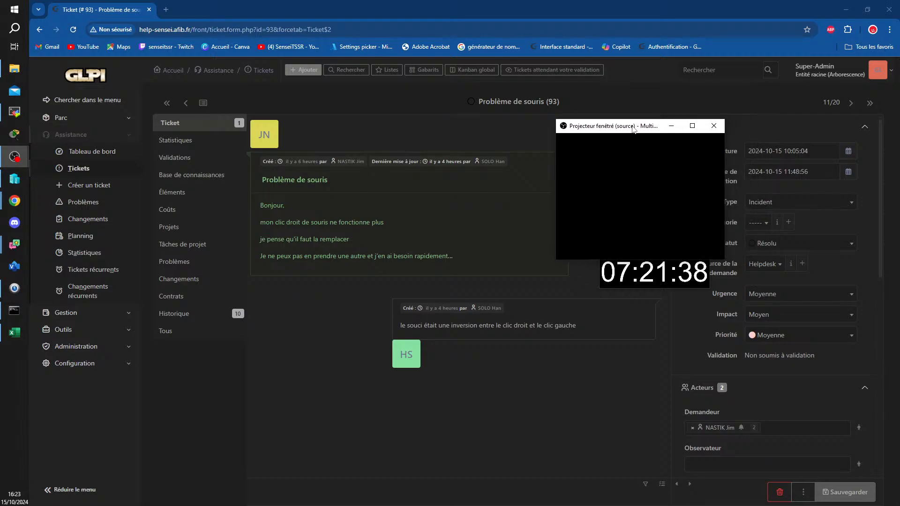
{"action": "left_click", "coordinate": [823, 243]}
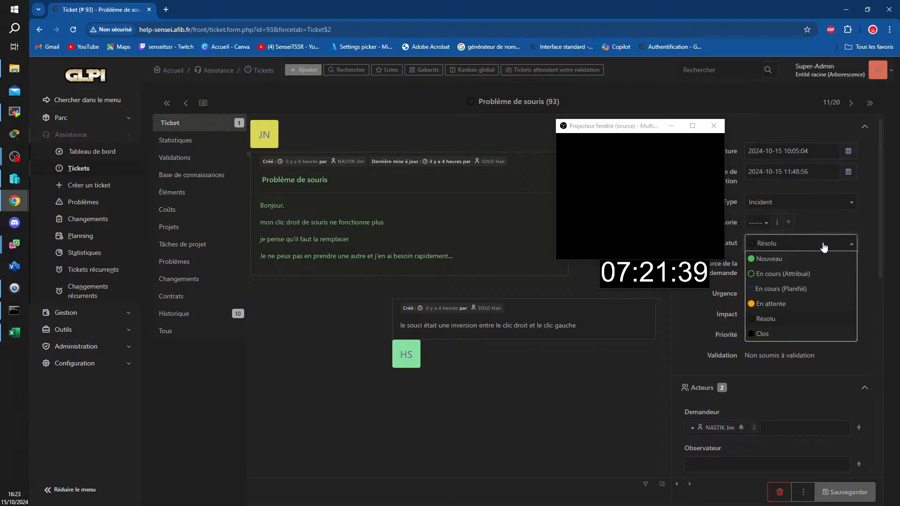
{"action": "left_click", "coordinate": [758, 334]}
{"action": "left_click", "coordinate": [846, 492]}
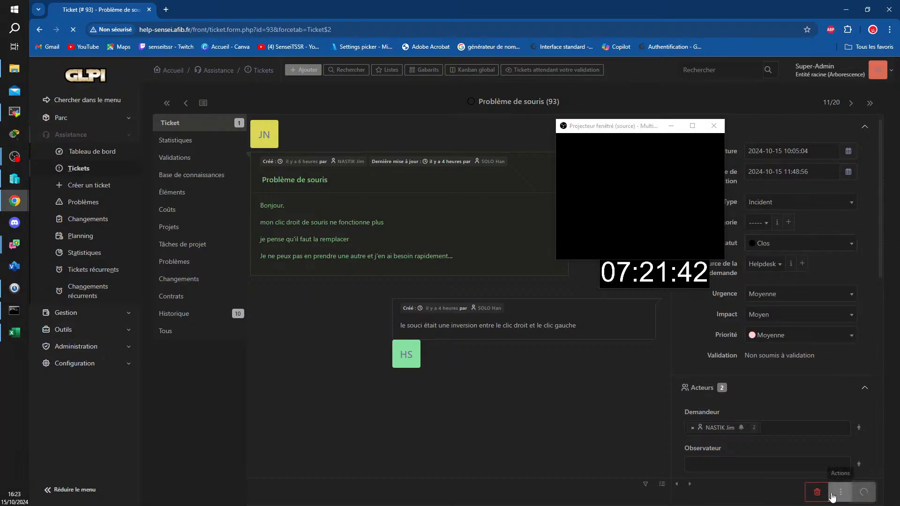
- From the ticket list, open the planned ticket "Problème calculatrice" and read its request and follow-up
{"action": "left_click", "coordinate": [261, 70]}
{"action": "scroll", "coordinate": [350, 381], "scroll_direction": "down", "scroll_amount": 3}
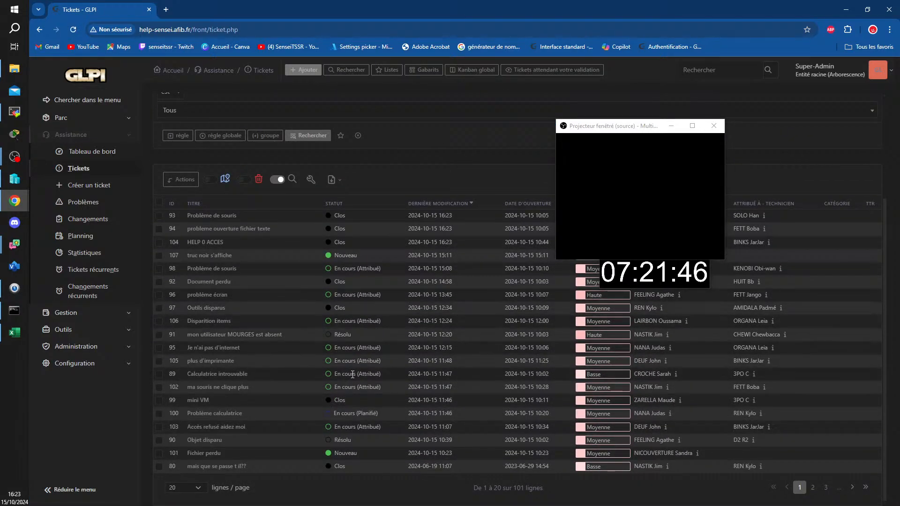
{"action": "left_click", "coordinate": [226, 416]}
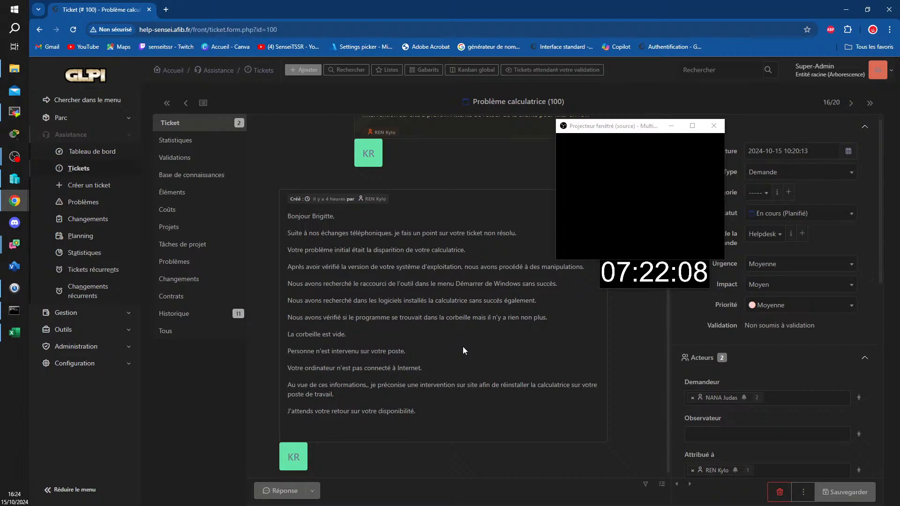
{"action": "left_click_drag", "start_coordinate": [357, 368], "coordinate": [486, 386]}
{"action": "left_click", "coordinate": [382, 295]}
{"action": "scroll", "coordinate": [440, 295], "scroll_direction": "up", "scroll_amount": 5}
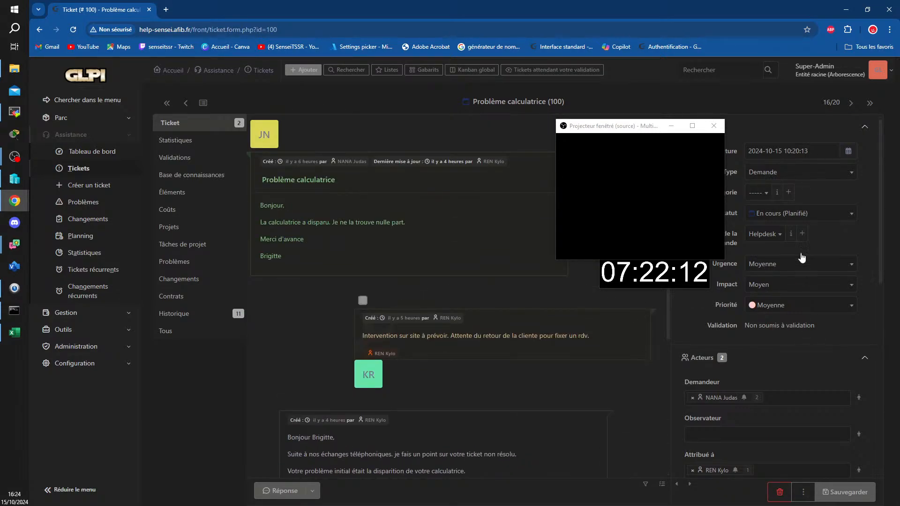
- Move the projector window off the ticket fields, set the calculator ticket's status to Clos and save
{"action": "left_click_drag", "start_coordinate": [619, 126], "coordinate": [565, 132]}
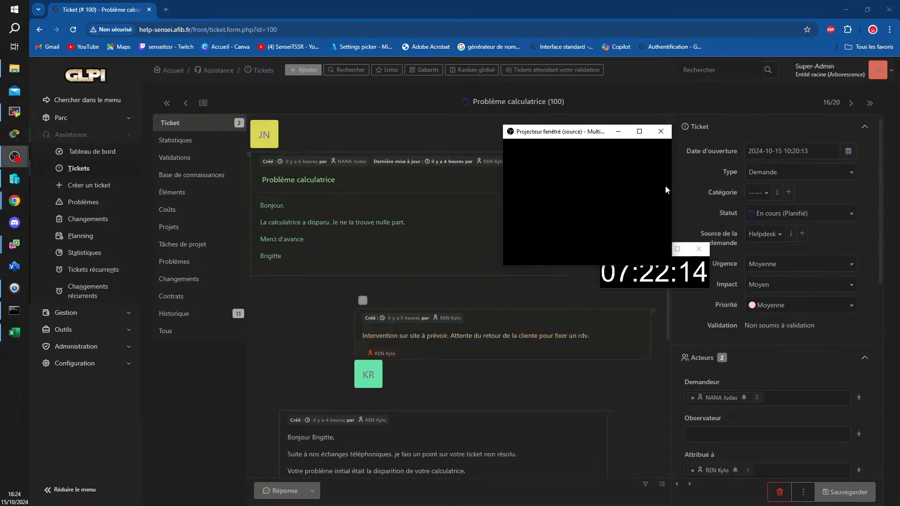
{"action": "left_click", "coordinate": [841, 215]}
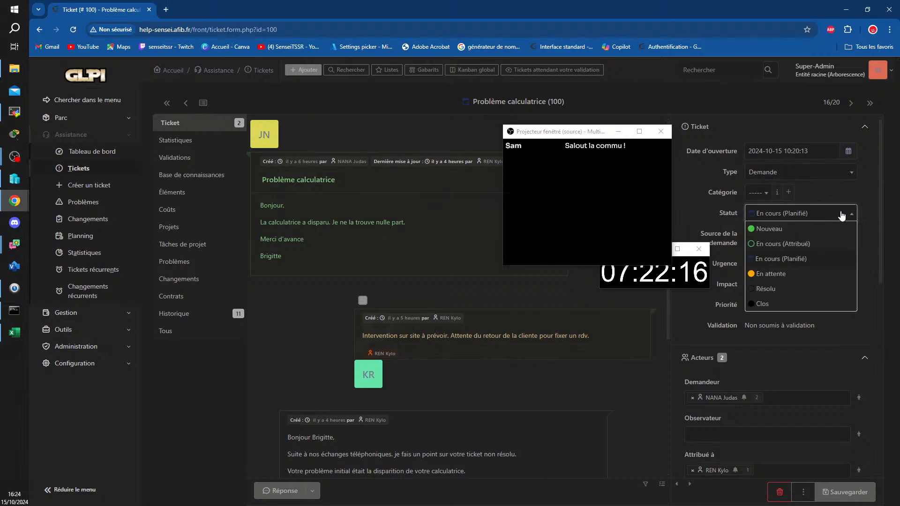
{"action": "left_click", "coordinate": [759, 306]}
{"action": "left_click", "coordinate": [845, 491]}
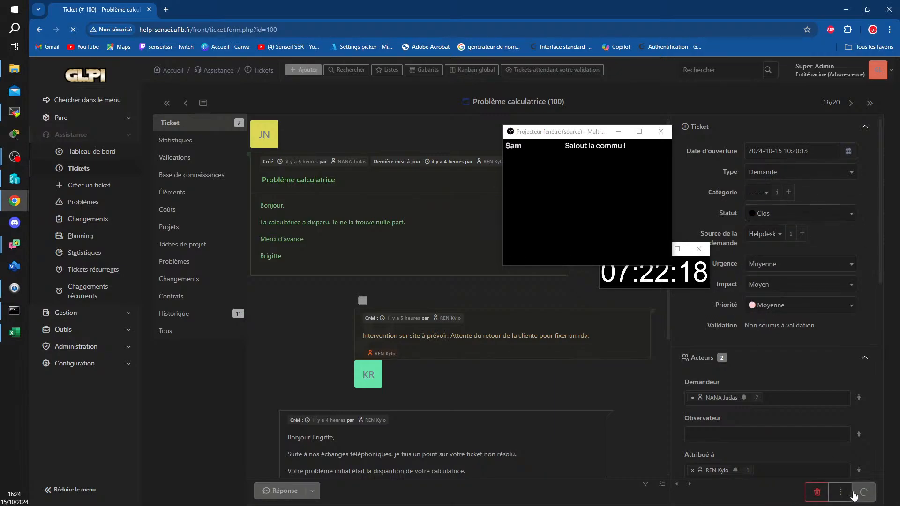
- Return to the ticket list, open the resolved ticket "Objet disparu" and review its solution and ticket fields
{"action": "left_click", "coordinate": [263, 71]}
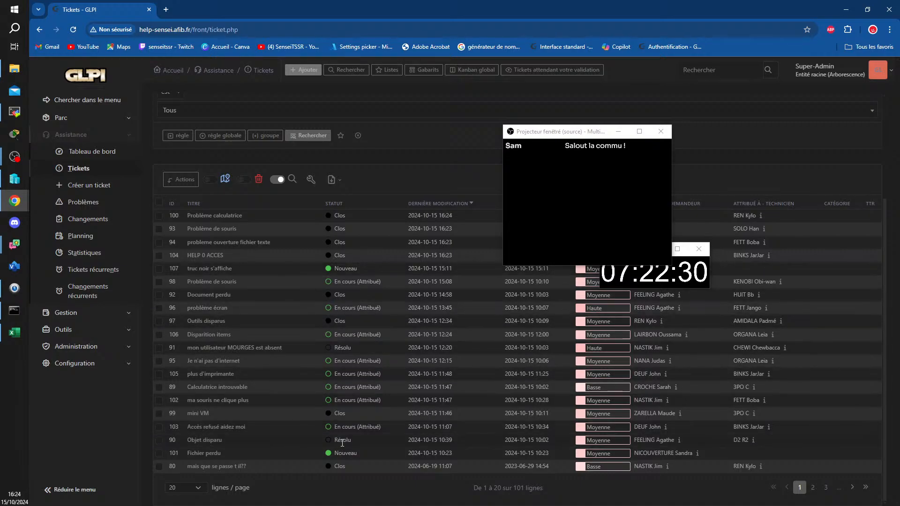
{"action": "left_click", "coordinate": [204, 442]}
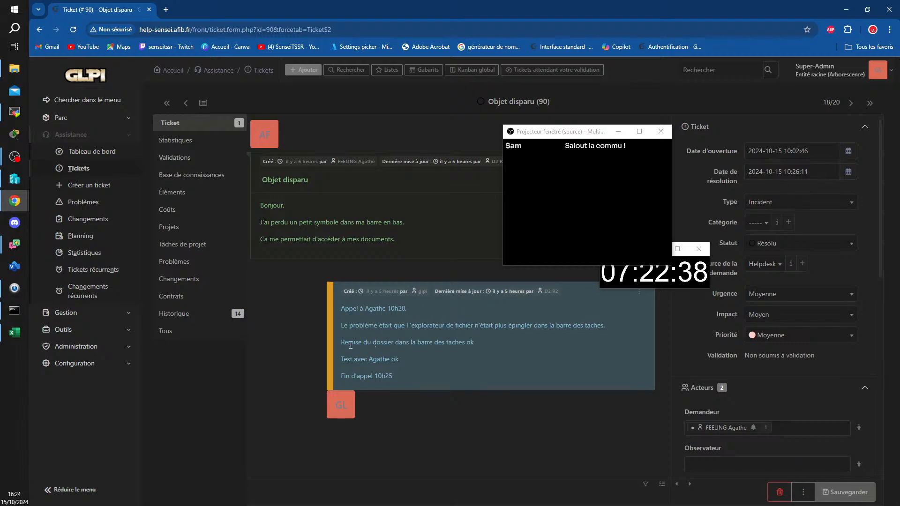
{"action": "left_click_drag", "start_coordinate": [348, 342], "coordinate": [505, 348]}
{"action": "scroll", "coordinate": [848, 279], "scroll_direction": "down", "scroll_amount": 4}
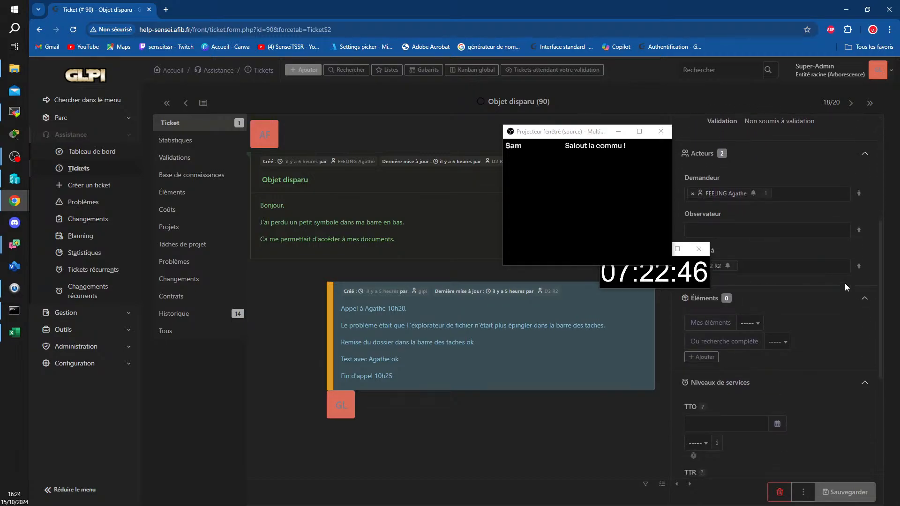
{"action": "scroll", "coordinate": [844, 283], "scroll_direction": "down", "scroll_amount": 3}
{"action": "scroll", "coordinate": [842, 288], "scroll_direction": "up", "scroll_amount": 7}
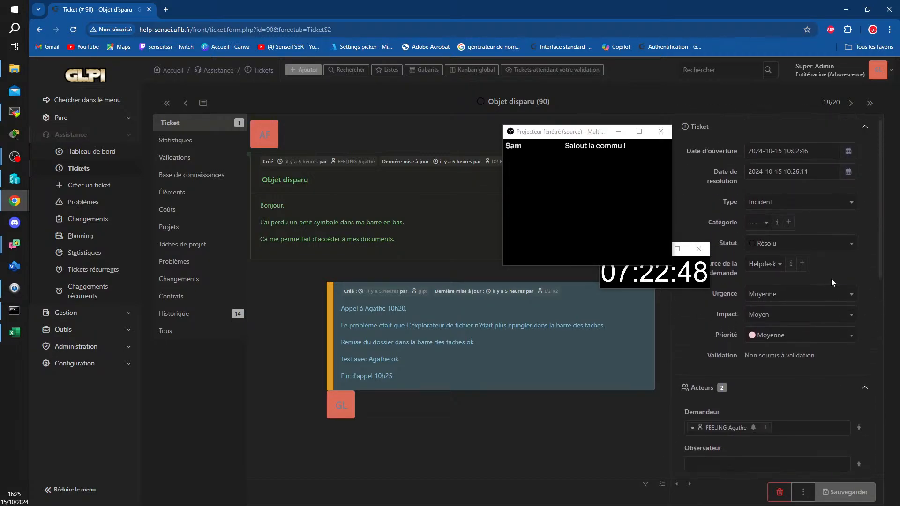
- Set the status of the ticket "Objet disparu" to Clos and save the ticket
{"action": "left_click", "coordinate": [823, 245]}
{"action": "left_click", "coordinate": [767, 337]}
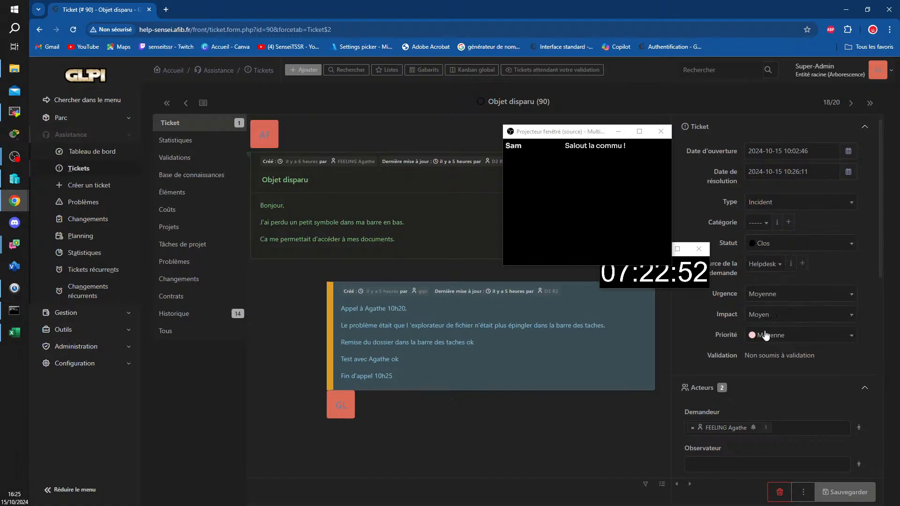
{"action": "left_click", "coordinate": [847, 492]}
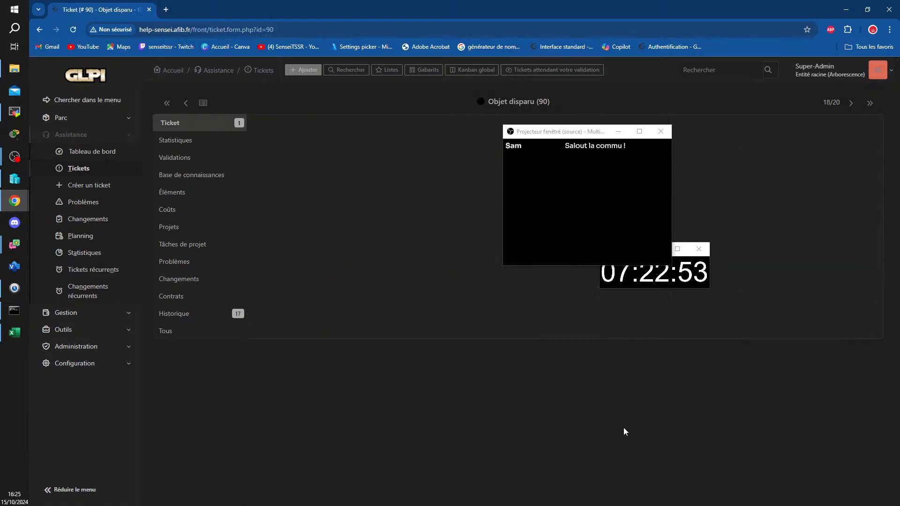
- Move the chat and timer projector windows off the ticket conversation, return to the ticket list and review the listed tickets' statuses
{"action": "left_click_drag", "start_coordinate": [579, 133], "coordinate": [791, 97]}
{"action": "left_click_drag", "start_coordinate": [650, 247], "coordinate": [808, 225]}
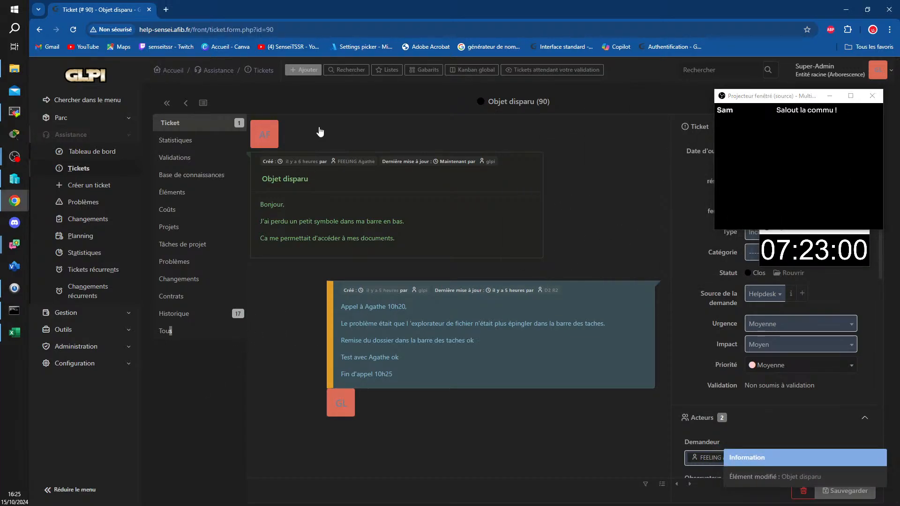
{"action": "left_click", "coordinate": [263, 71]}
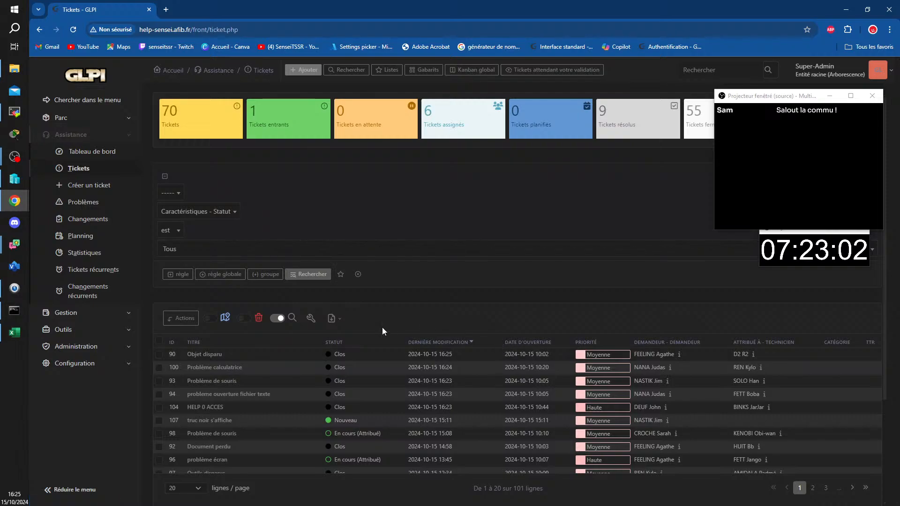
{"action": "scroll", "coordinate": [501, 328], "scroll_direction": "down", "scroll_amount": 3}
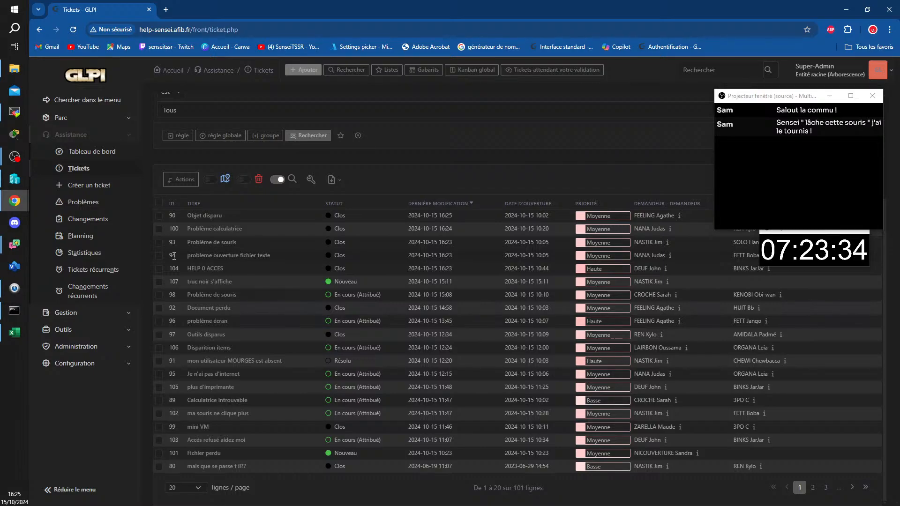
- Shift the chat projector window and the timer window beneath it away from the browser's edge, keeping the chat in front
{"action": "mouse_move", "coordinate": [1, 157]}
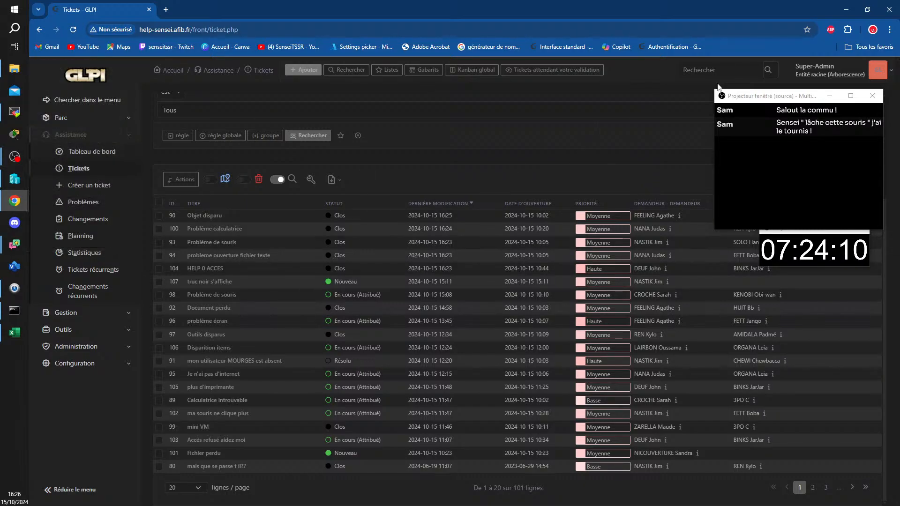
{"action": "left_click", "coordinate": [777, 96]}
{"action": "left_click_drag", "start_coordinate": [778, 96], "coordinate": [744, 96]}
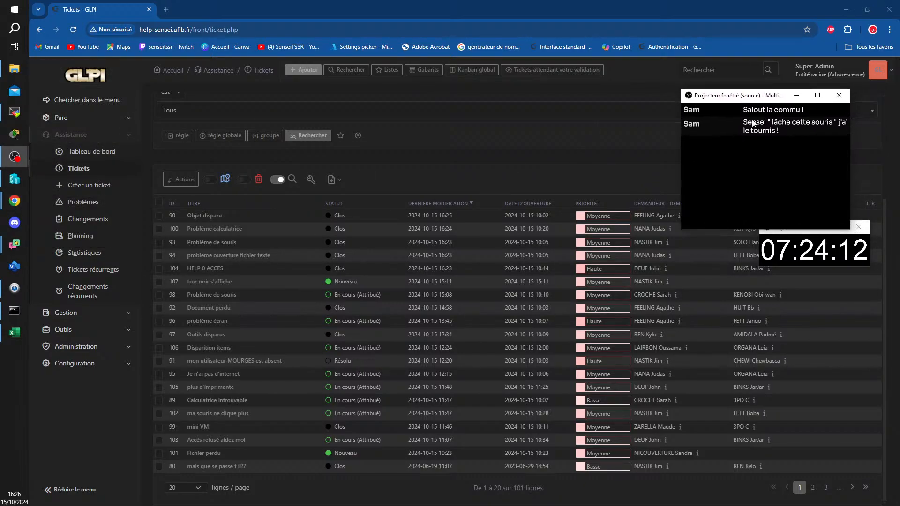
{"action": "left_click_drag", "start_coordinate": [805, 231], "coordinate": [759, 235]}
{"action": "left_click", "coordinate": [783, 234]}
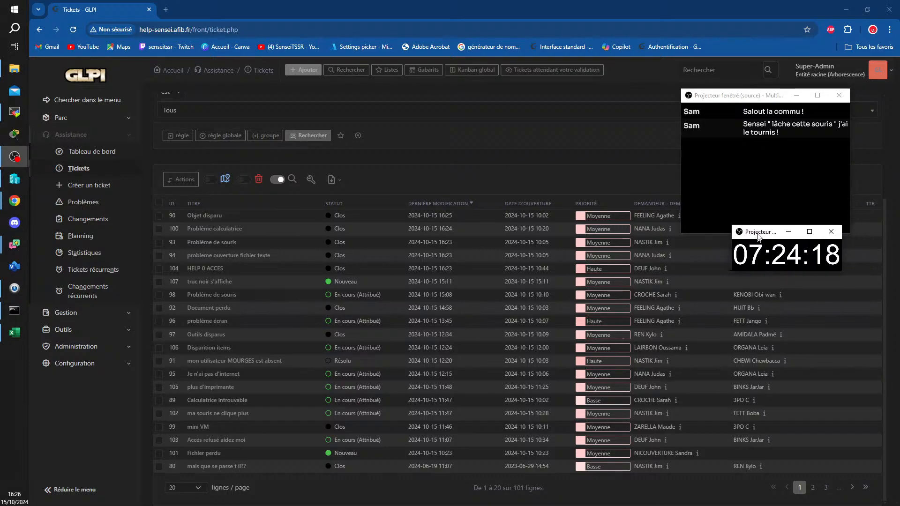
{"action": "left_click", "coordinate": [753, 177]}
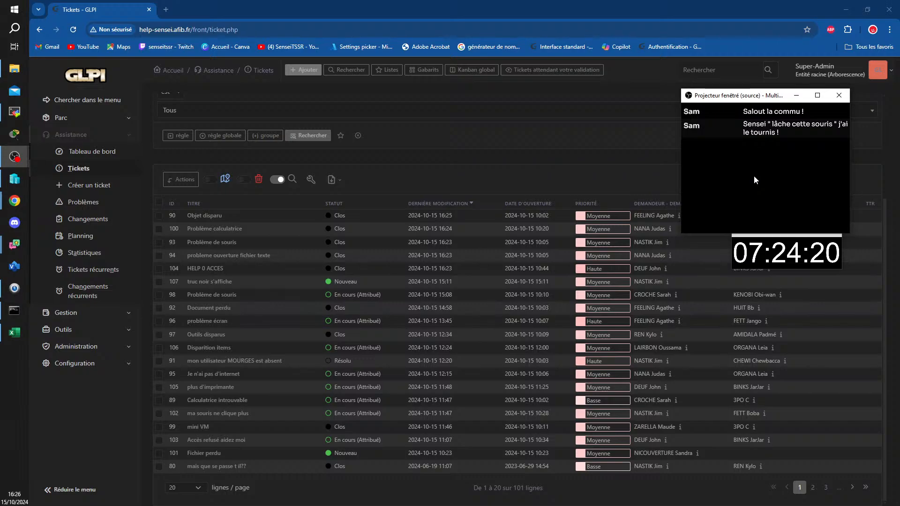